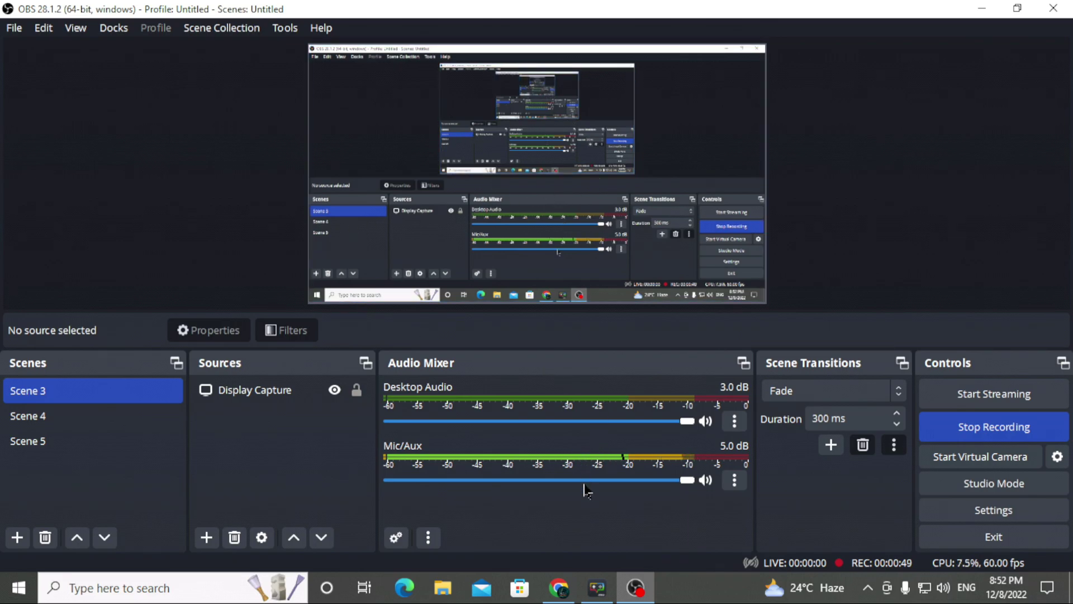
# Switch to Chrome, search Google for "obs studio", view the Windows download page from the first result, and close that tab
pyautogui.click(558, 587)
pyautogui.click(397, 11)
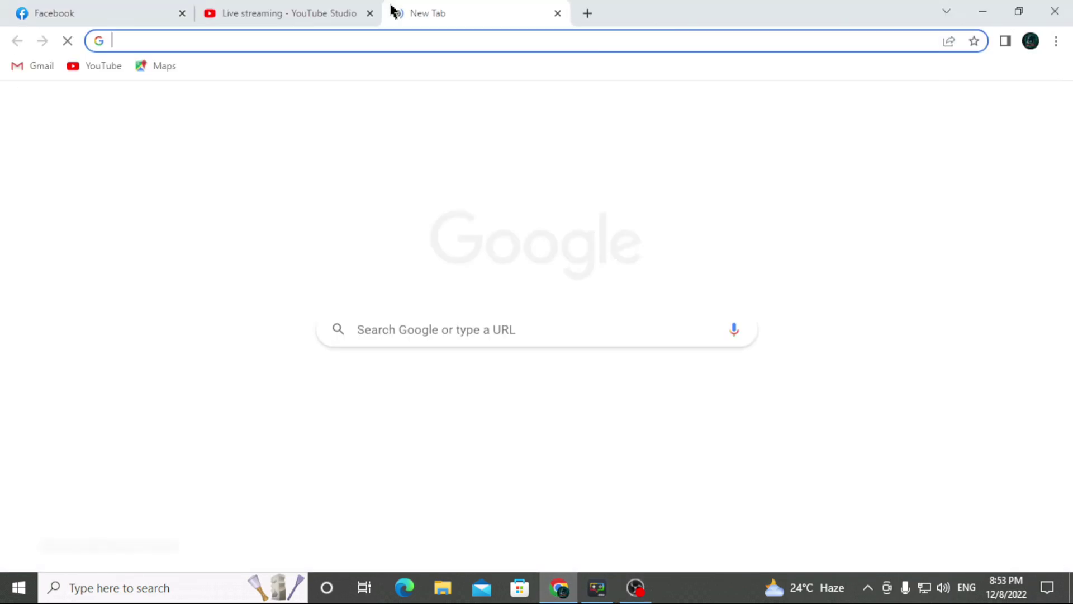
pyautogui.click(492, 341)
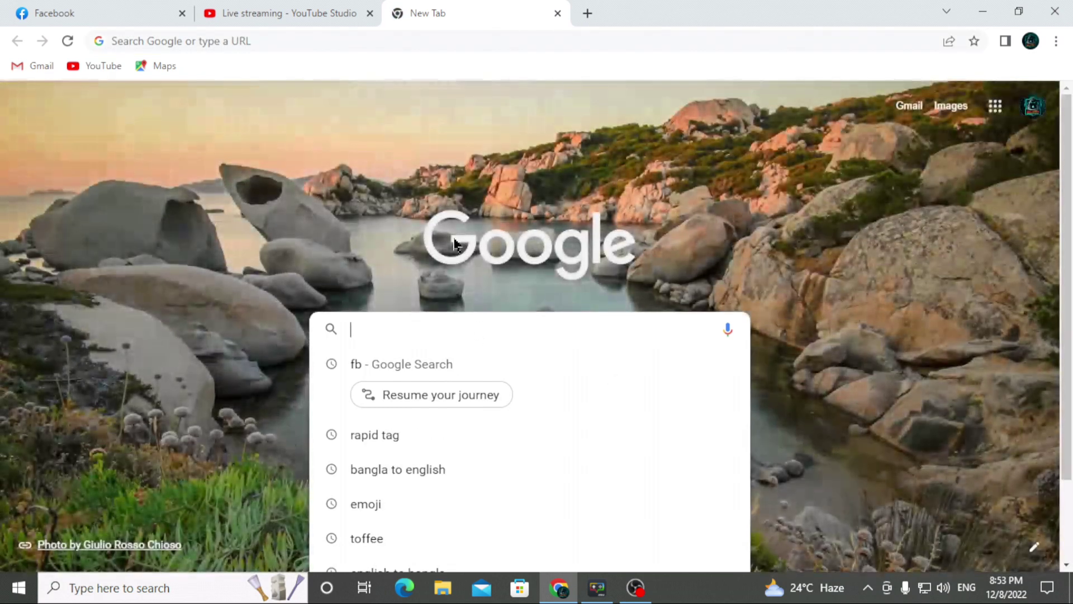
pyautogui.write('obs')
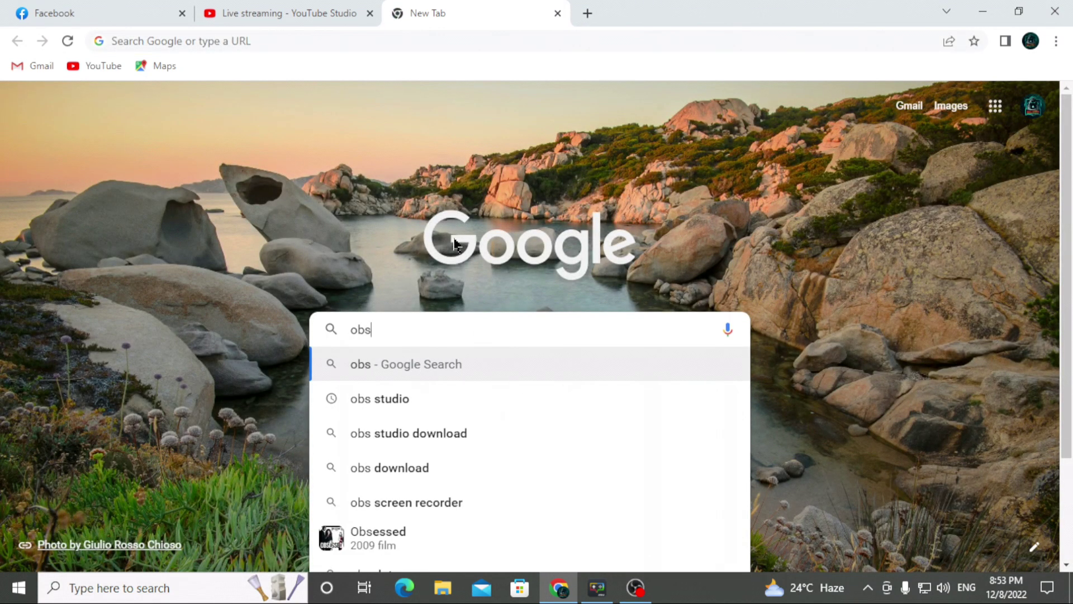
pyautogui.press('Down')
pyautogui.press('Return')
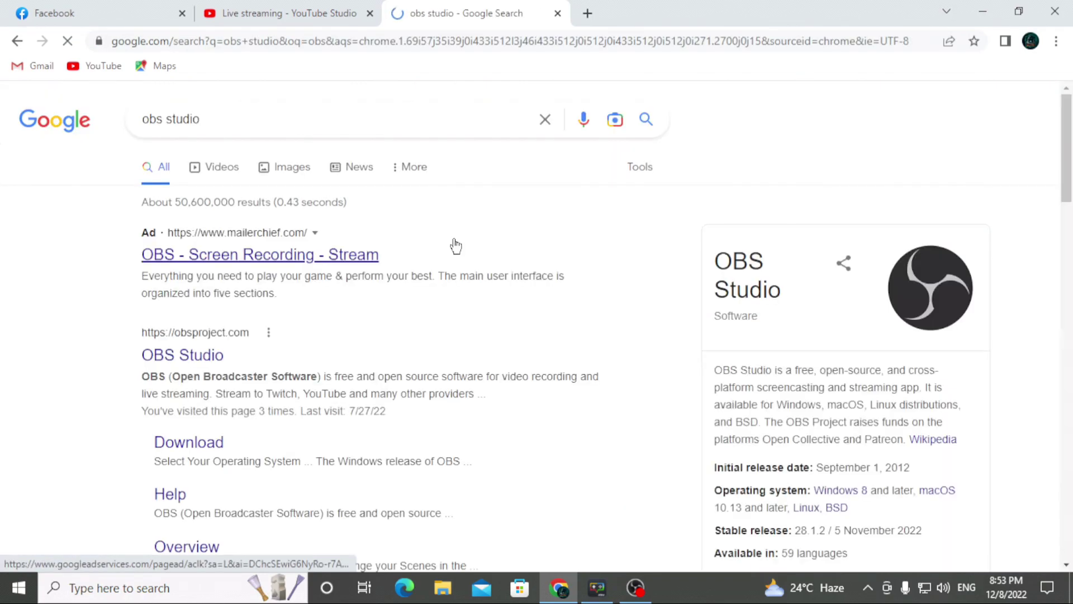
pyautogui.click(329, 234)
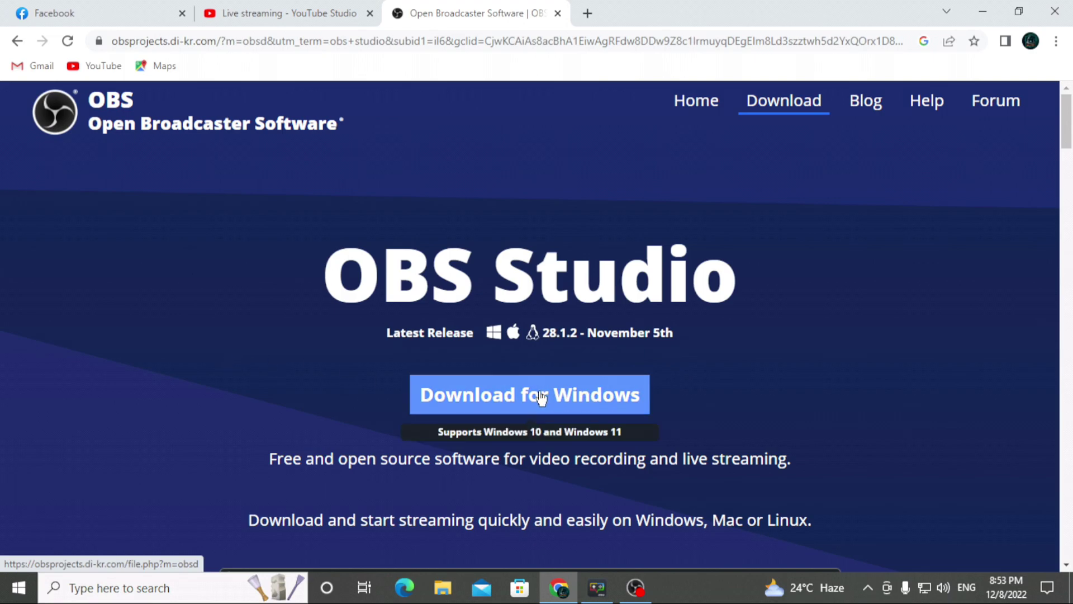
pyautogui.click(558, 13)
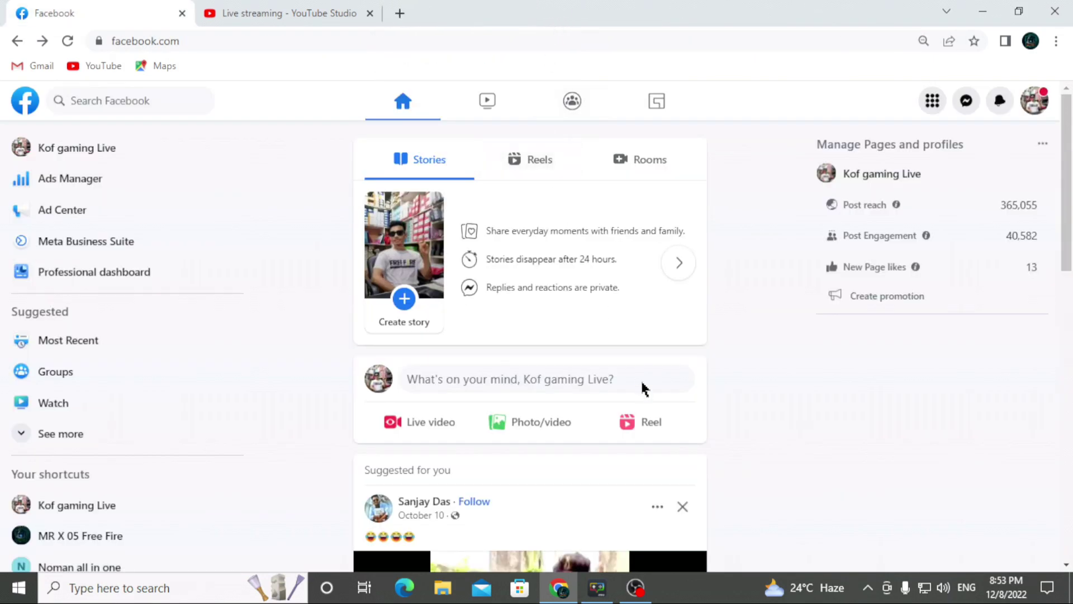
# Switch to OBS Studio and point out Scene 4 and Scene 5 by selecting and deselecting each alongside Scene 3
pyautogui.click(635, 587)
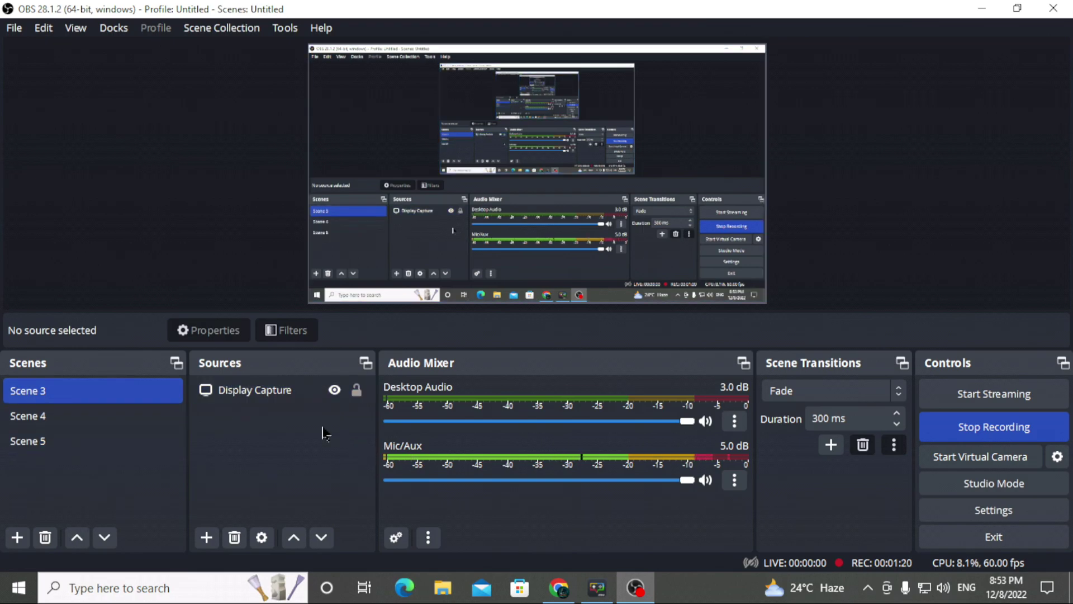
pyautogui.keyDown('ctrl'); pyautogui.click(62, 413); pyautogui.keyUp('ctrl')
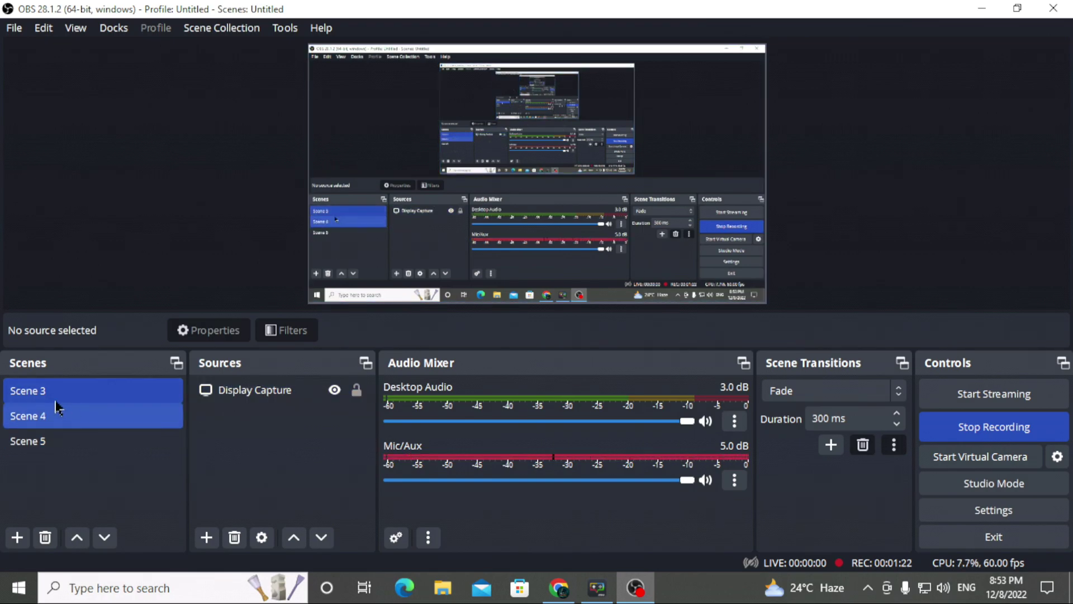
pyautogui.keyDown('ctrl'); pyautogui.click(33, 414); pyautogui.keyUp('ctrl')
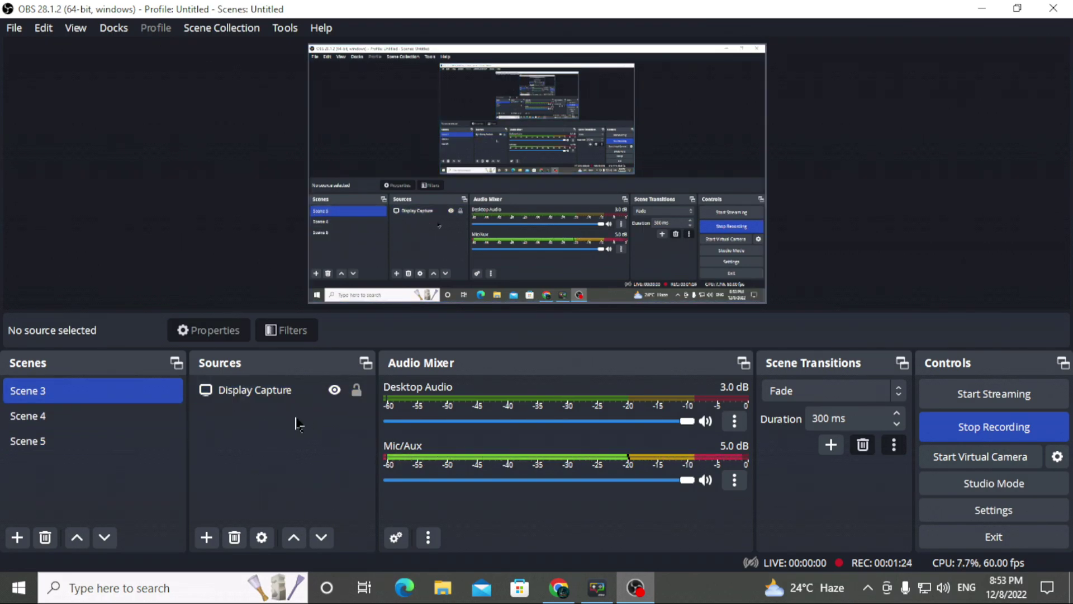
pyautogui.keyDown('ctrl'); pyautogui.click(152, 443); pyautogui.keyUp('ctrl')
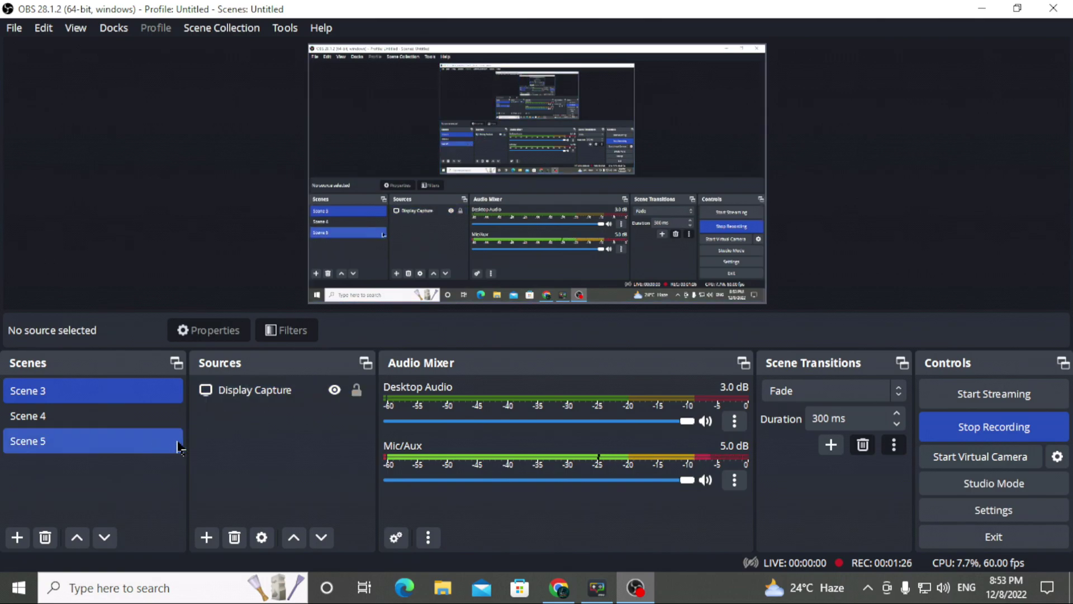
pyautogui.keyDown('ctrl'); pyautogui.click(174, 446); pyautogui.keyUp('ctrl')
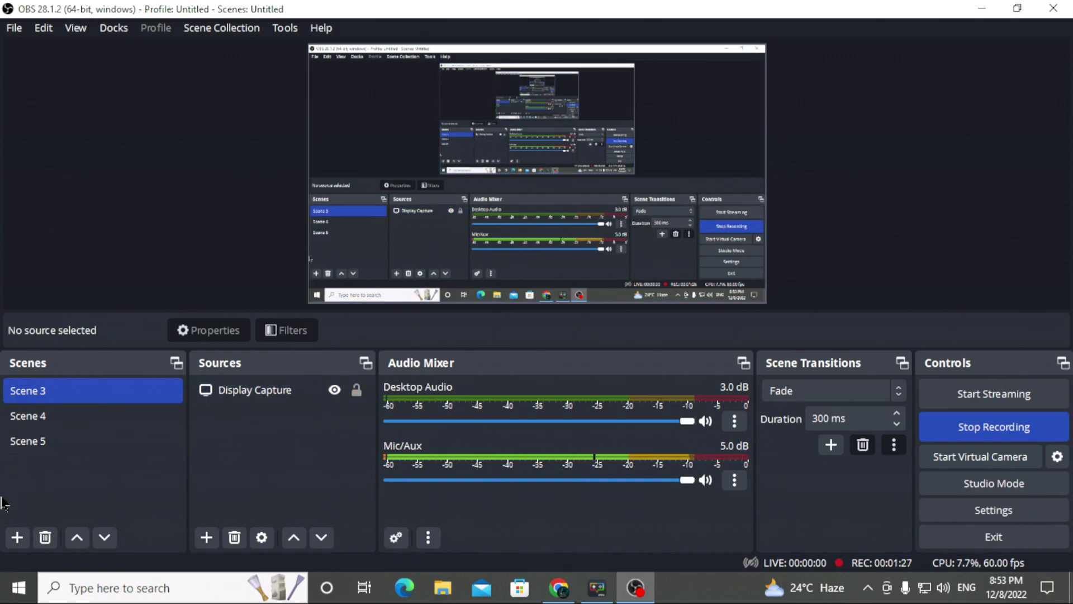
# View the dialog for naming a new scene and the list of available source types without adding anything
pyautogui.click(17, 538)
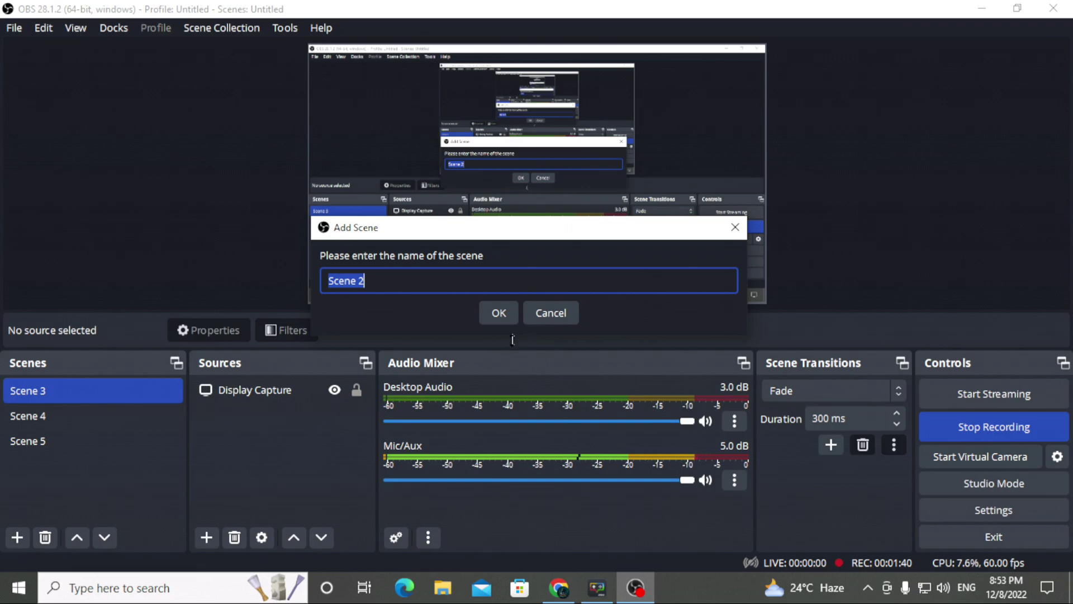
pyautogui.click(551, 318)
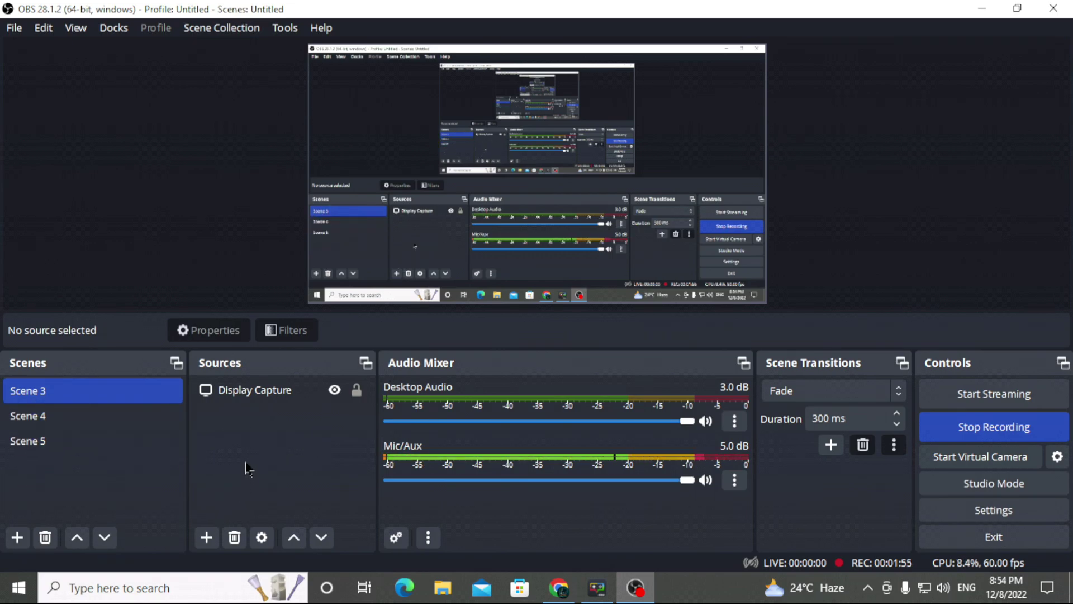
pyautogui.click(206, 537)
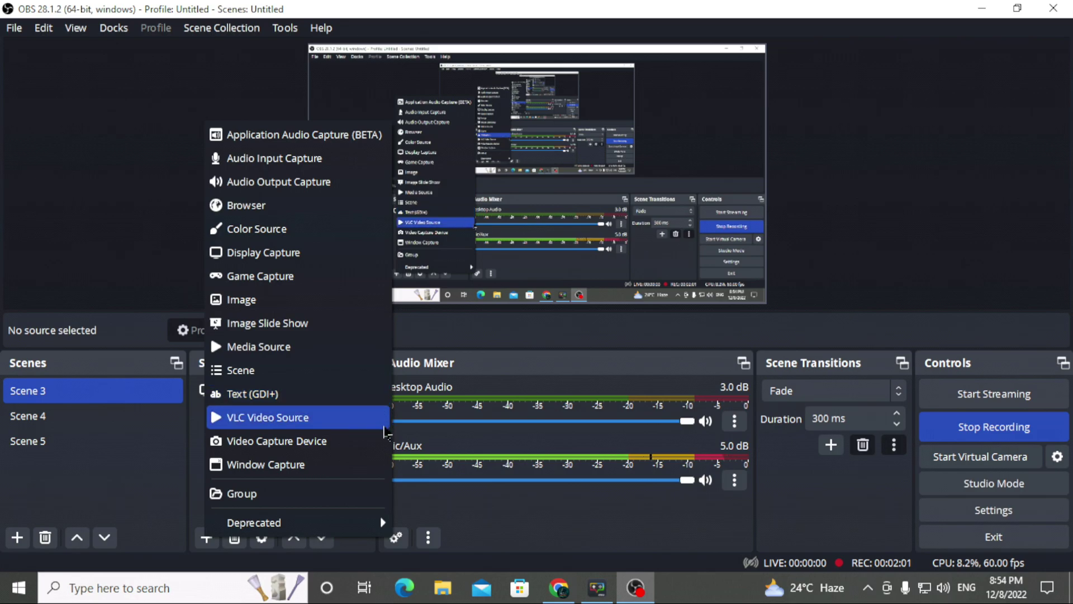
pyautogui.click(468, 515)
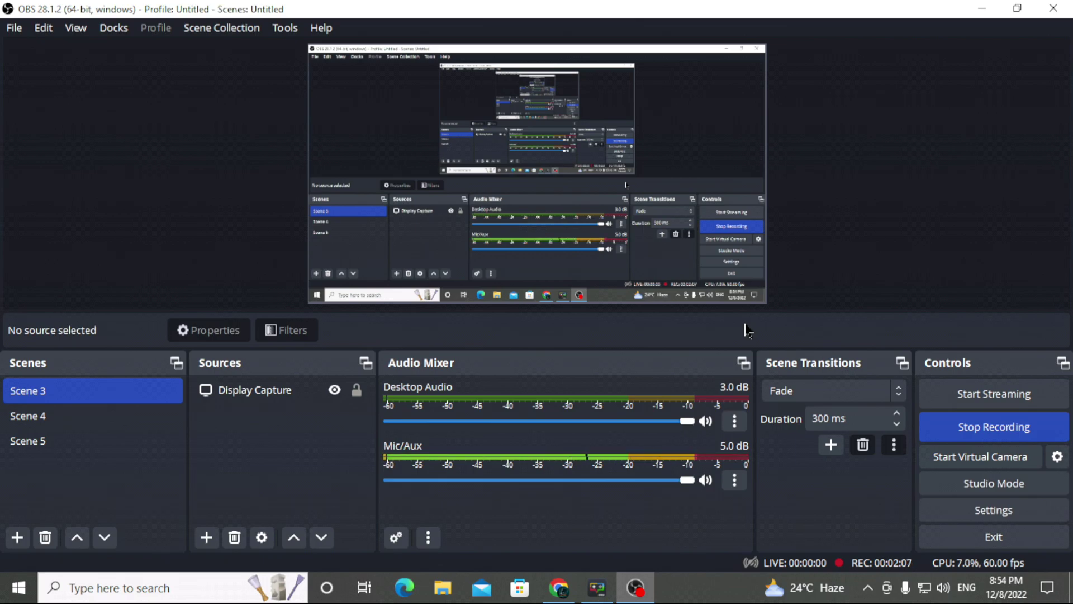
# View the Free Fire game in MSI App Player and the Facebook page in Chrome, and minimize both windows
pyautogui.click(597, 587)
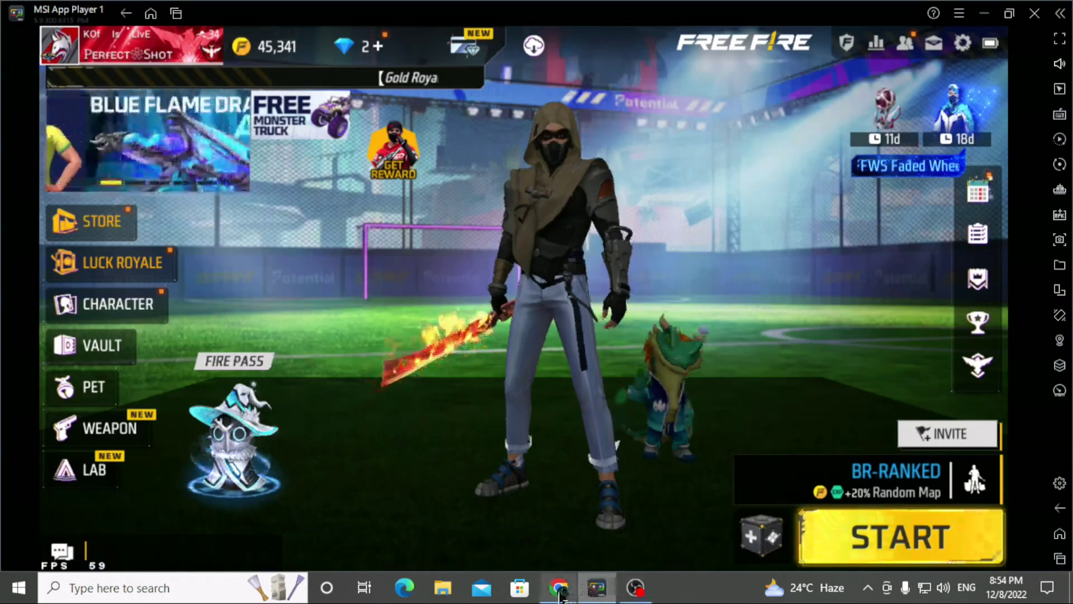
pyautogui.click(559, 587)
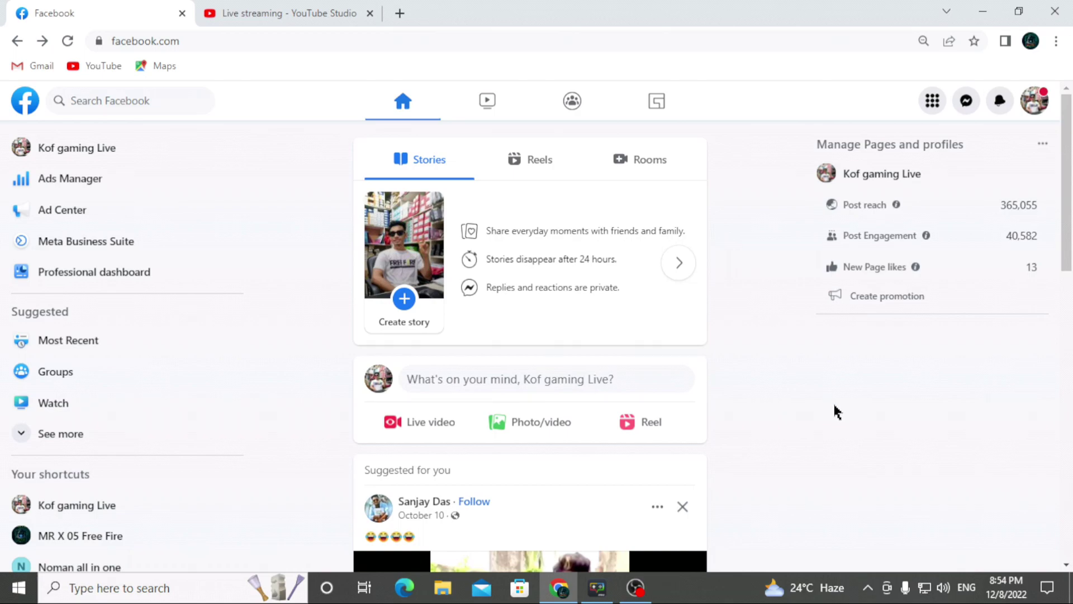
pyautogui.click(982, 12)
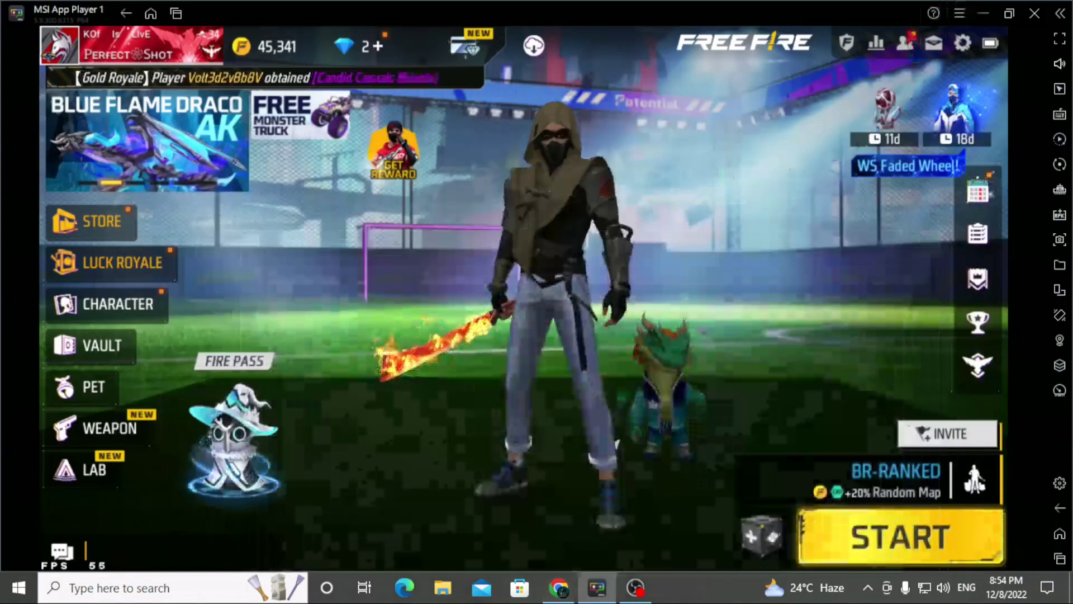
pyautogui.click(982, 13)
# Show the Windows desktop, refresh it, and briefly open and close This PC
pyautogui.press('super+d')
pyautogui.rightClick(655, 144)
pyautogui.click(725, 184)
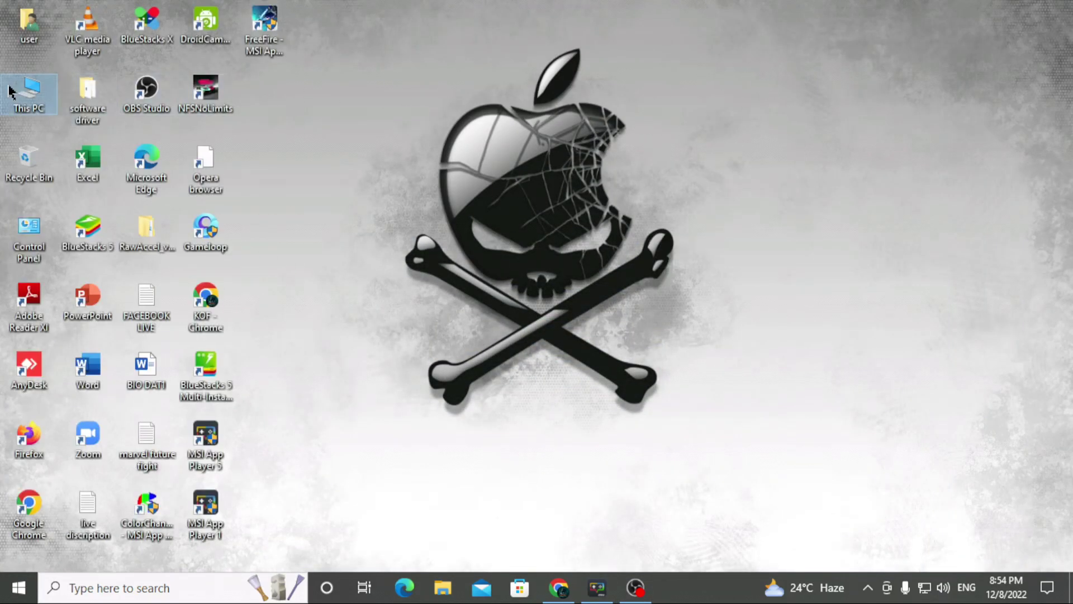
pyautogui.doubleClick(27, 94)
pyautogui.click(1053, 8)
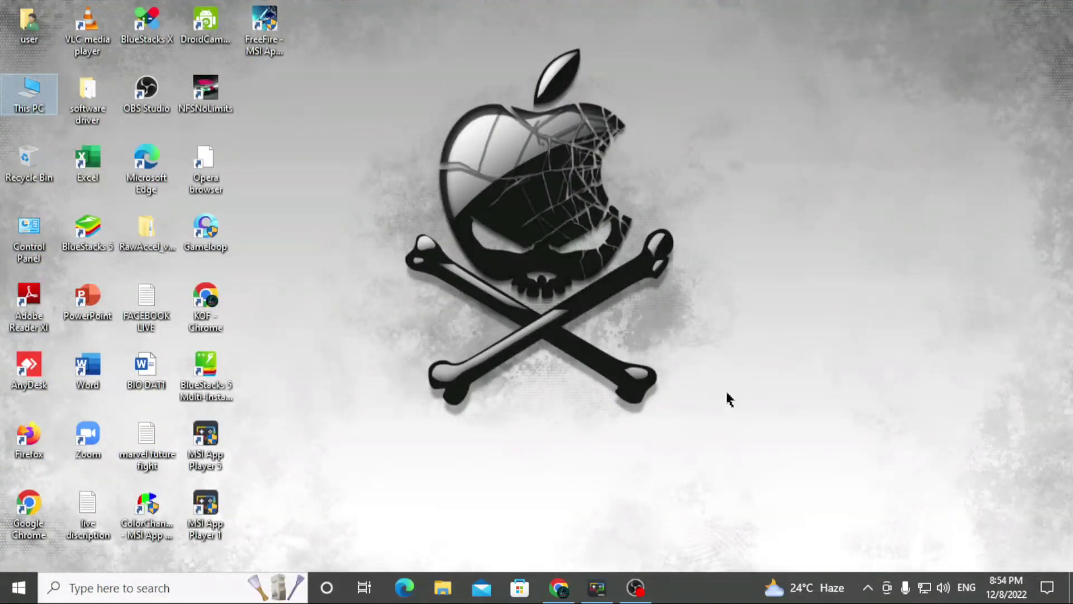
# Return to OBS Studio and review the source types available for Scene 3 without adding one
pyautogui.click(635, 592)
pyautogui.click(292, 391)
pyautogui.click(194, 503)
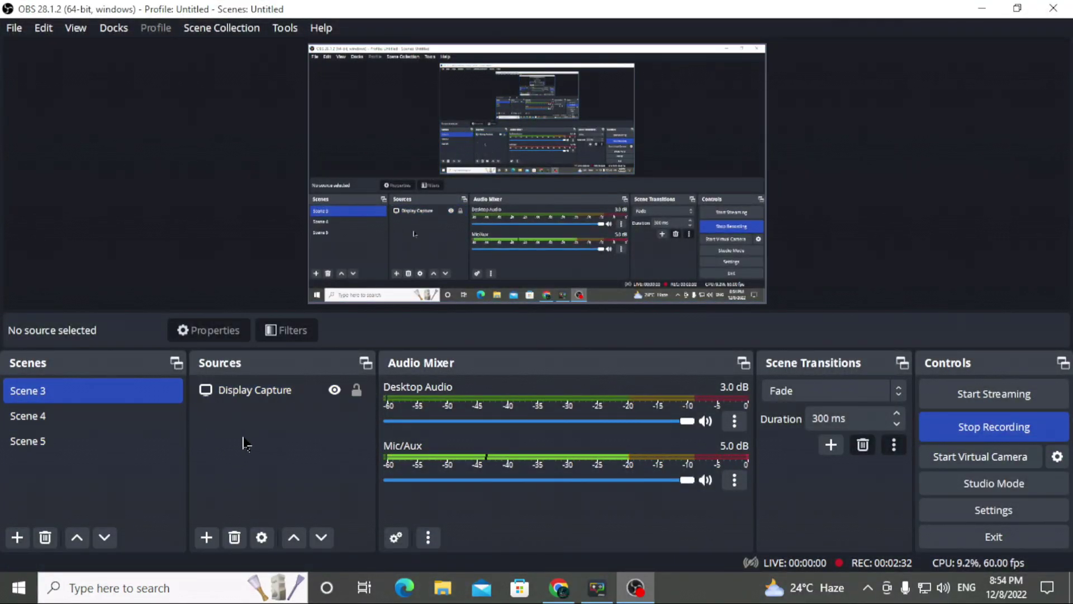
pyautogui.click(208, 538)
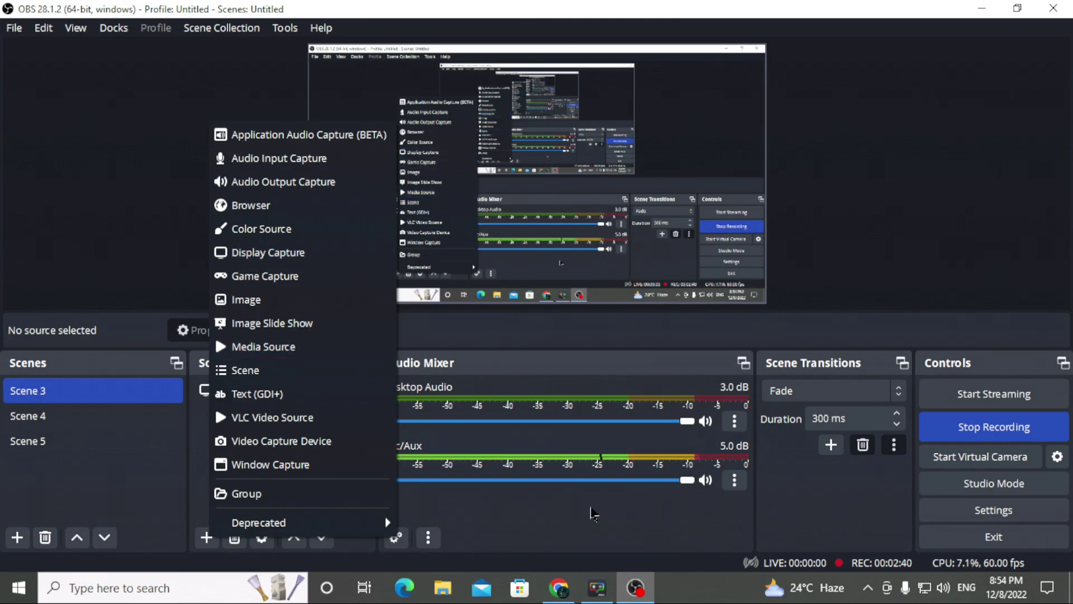
pyautogui.click(588, 513)
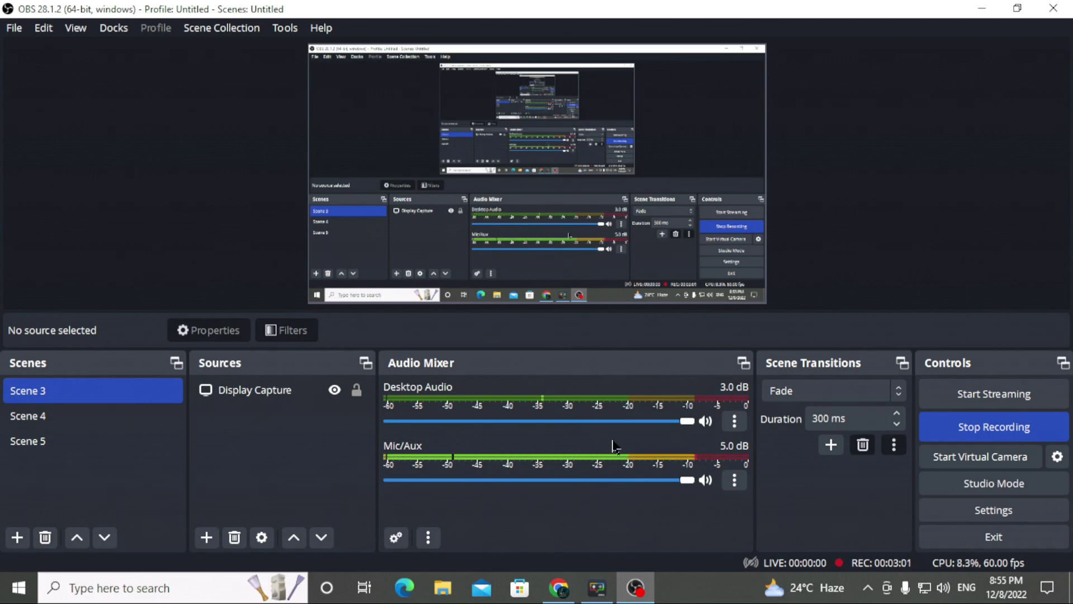
# Review the Desktop Audio options in the mixer and open the advanced audio properties
pyautogui.click(737, 420)
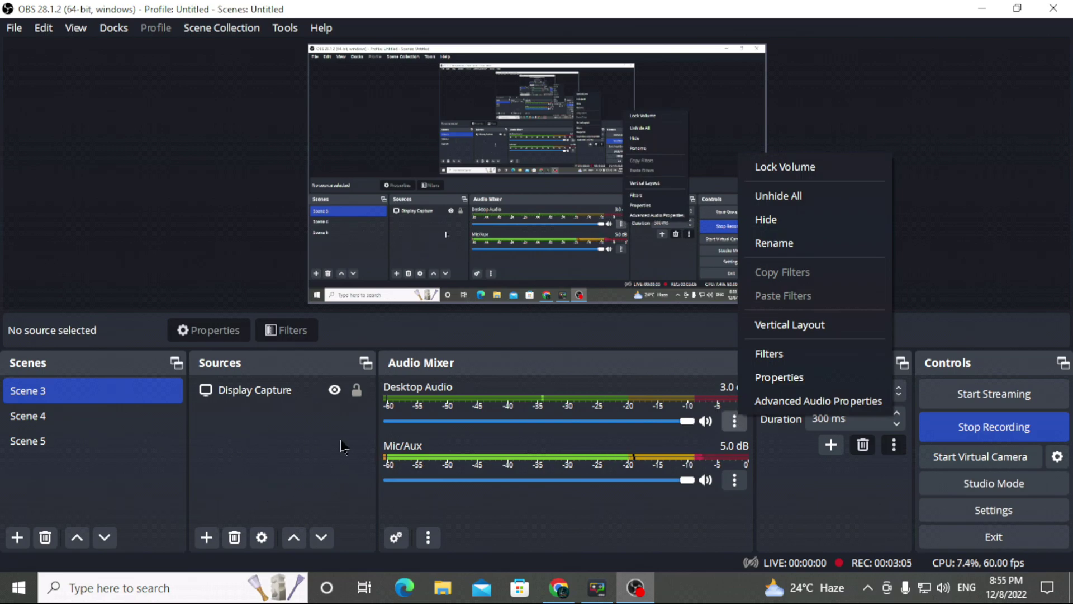
pyautogui.click(672, 523)
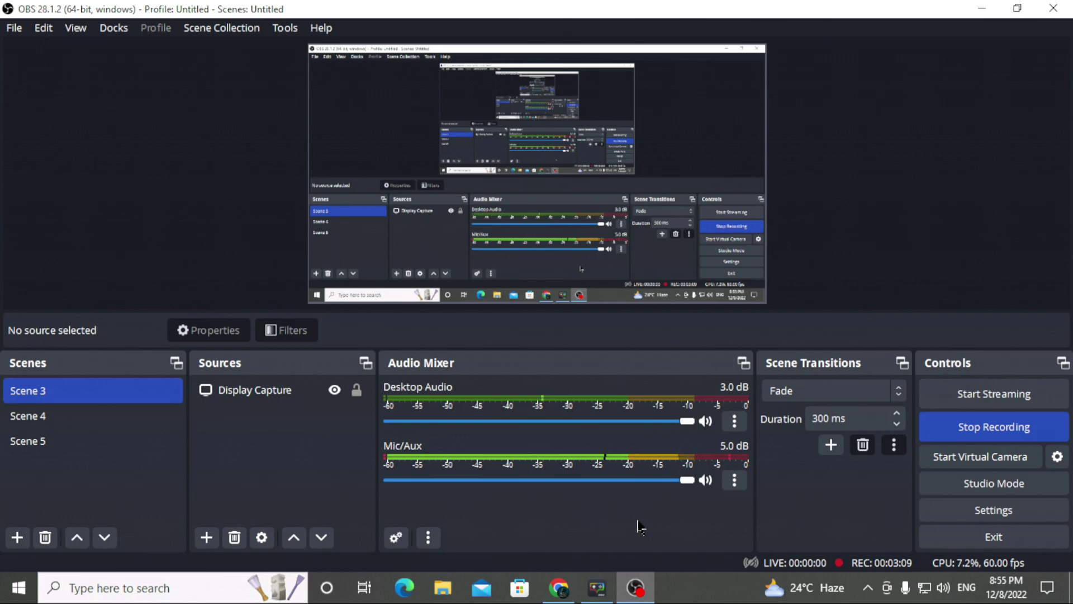
pyautogui.click(734, 420)
pyautogui.click(782, 400)
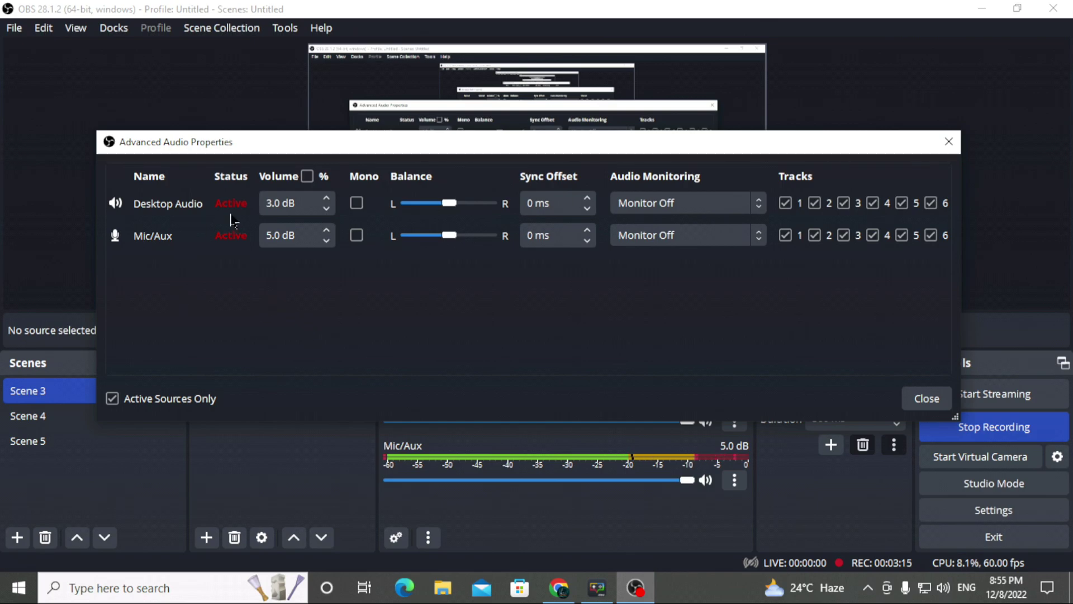
# Try adjusting the Desktop Audio and Mic/Aux volumes, leave them at 3.0 dB and 5.0 dB, and close the audio properties
pyautogui.click(326, 209)
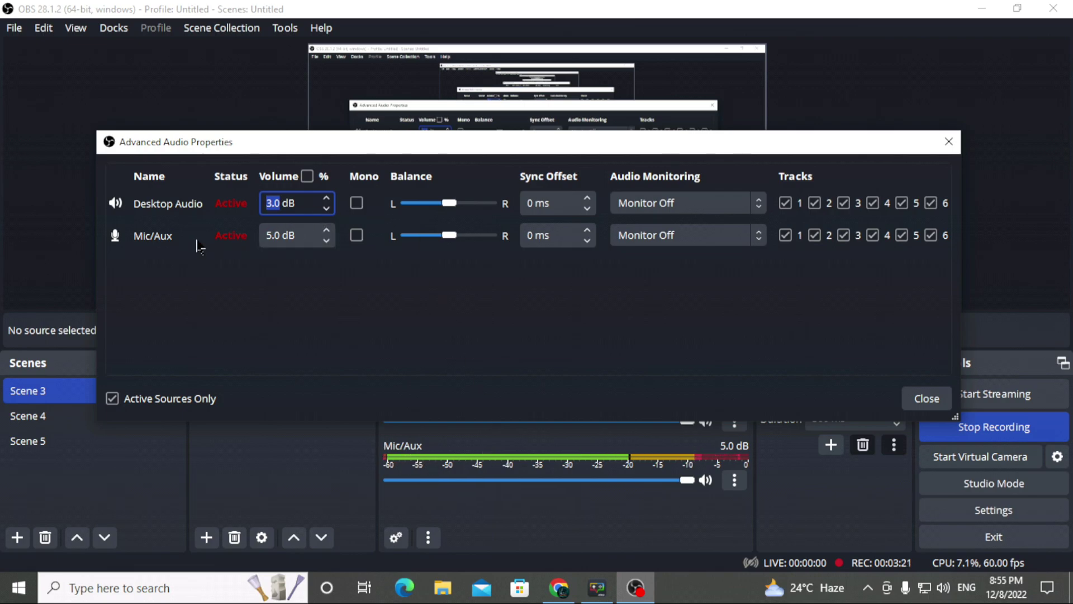
pyautogui.click(327, 240)
pyautogui.click(327, 229)
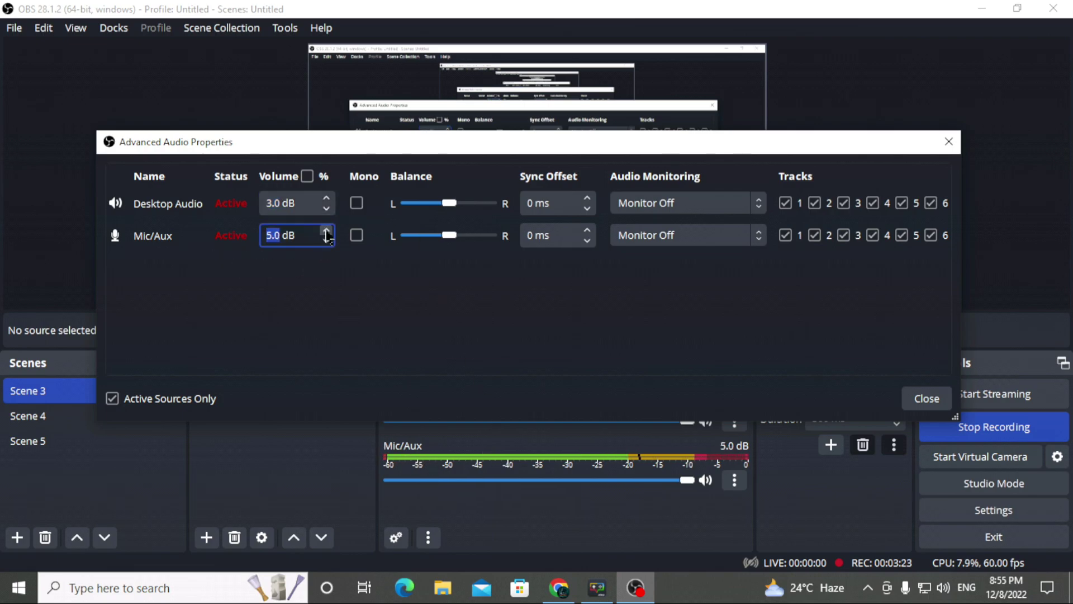
pyautogui.click(327, 230)
pyautogui.click(326, 241)
pyautogui.click(326, 241)
pyautogui.click(926, 399)
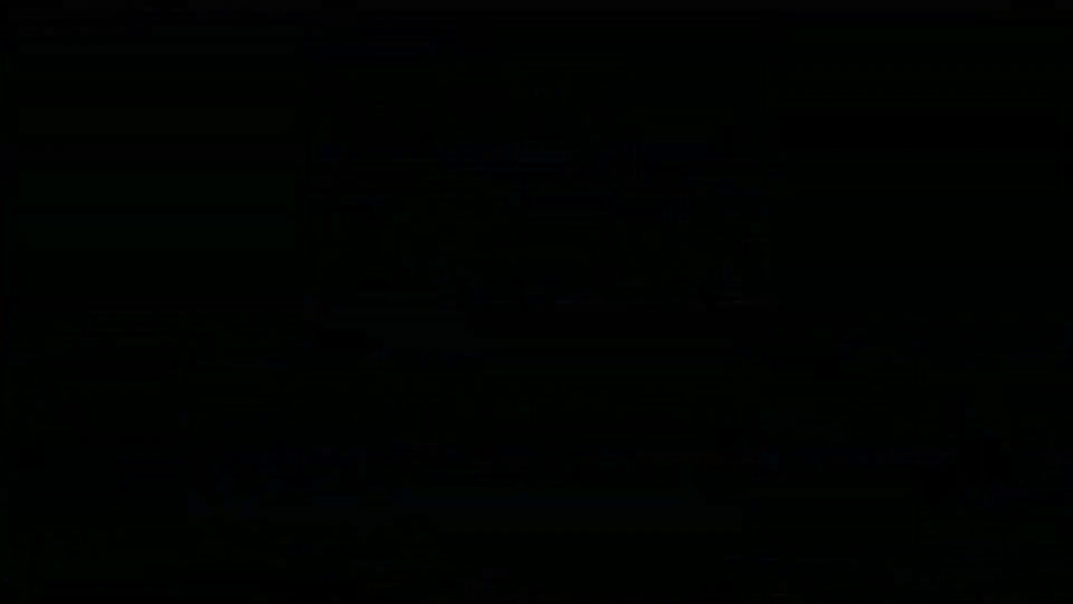
# Select Scene 3, check the game window in MSI App Player, and return to OBS Studio
pyautogui.click(84, 391)
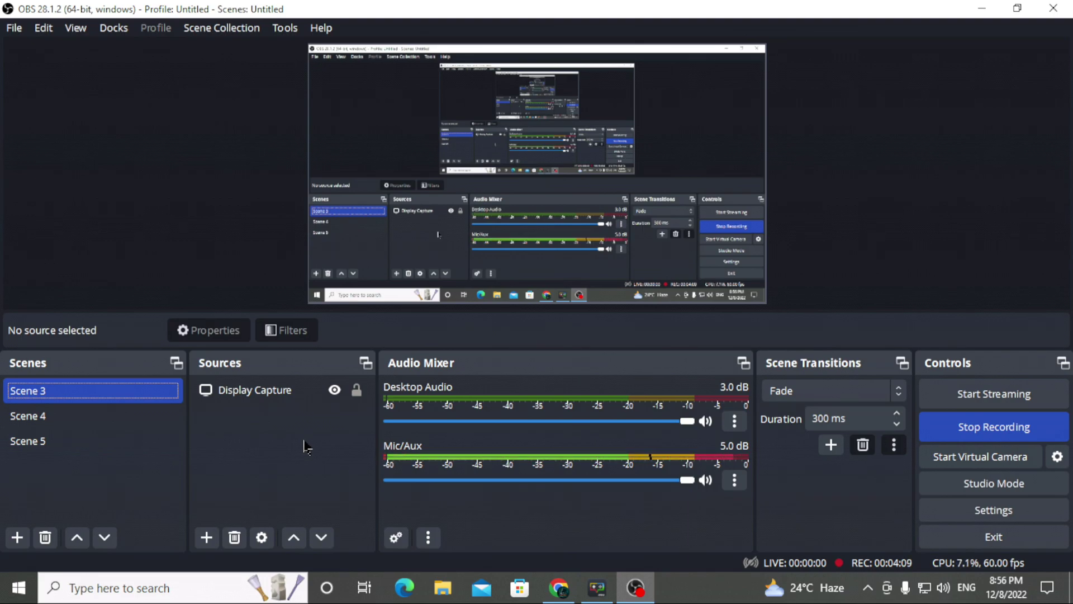
pyautogui.click(597, 586)
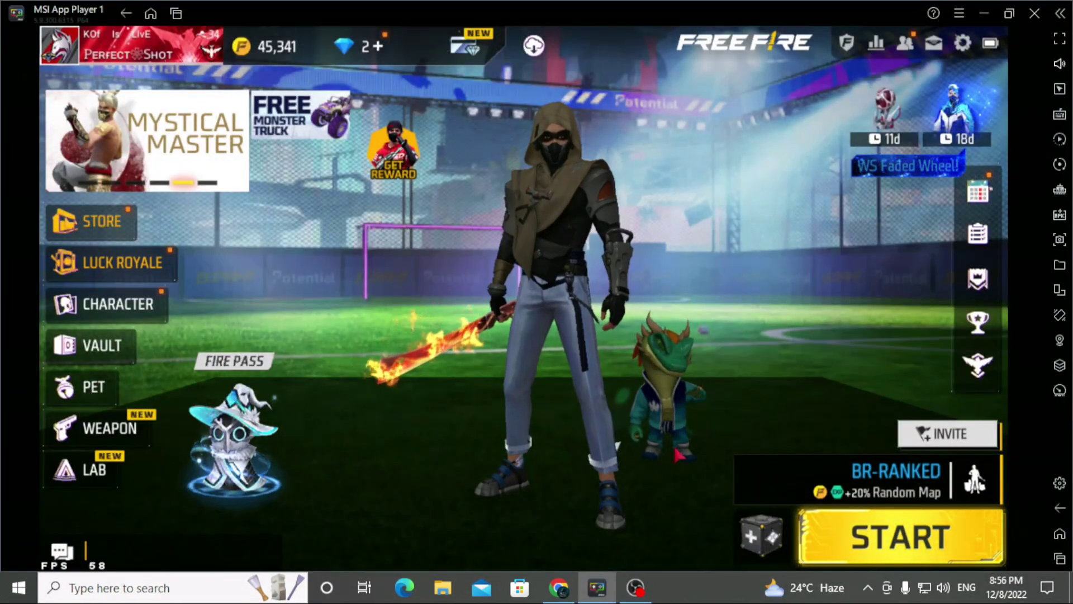
pyautogui.click(636, 588)
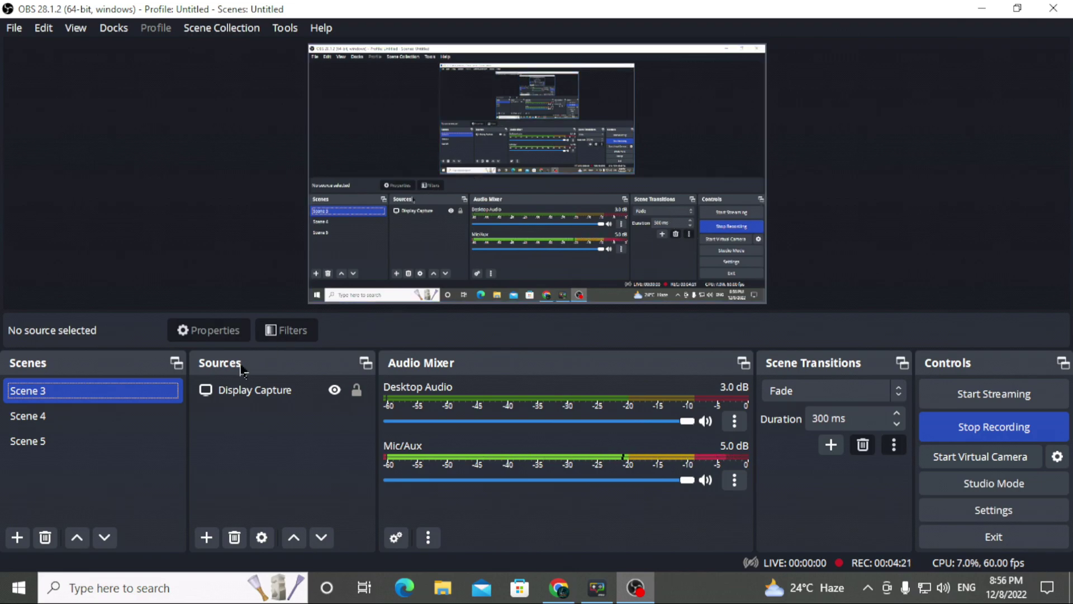
# Review the prompt for adding a scene and the source types available for Scene 3 without adding either
pyautogui.click(16, 536)
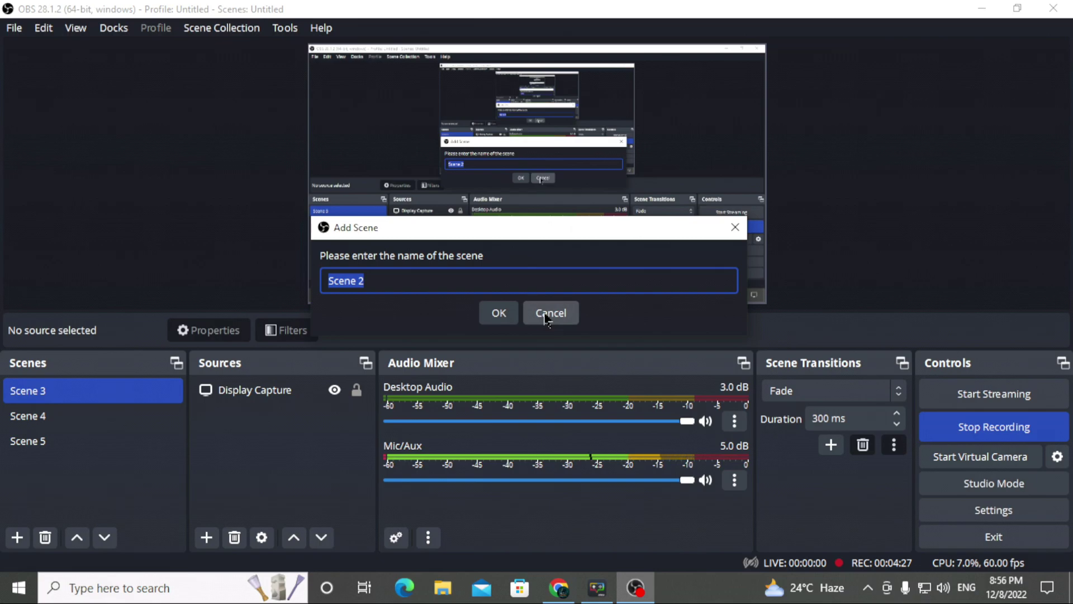
pyautogui.click(548, 315)
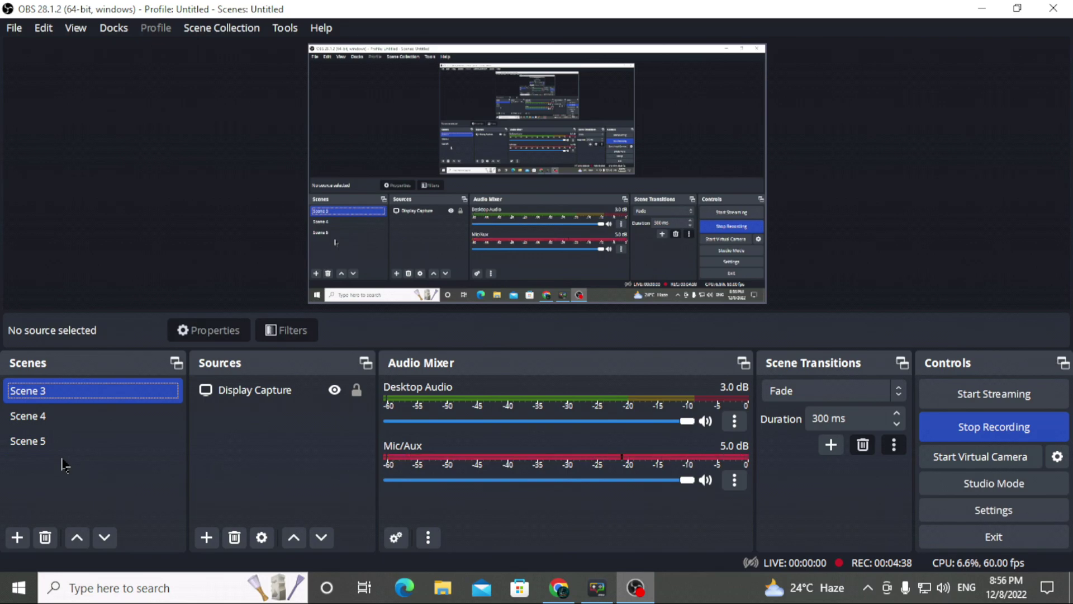
pyautogui.click(207, 537)
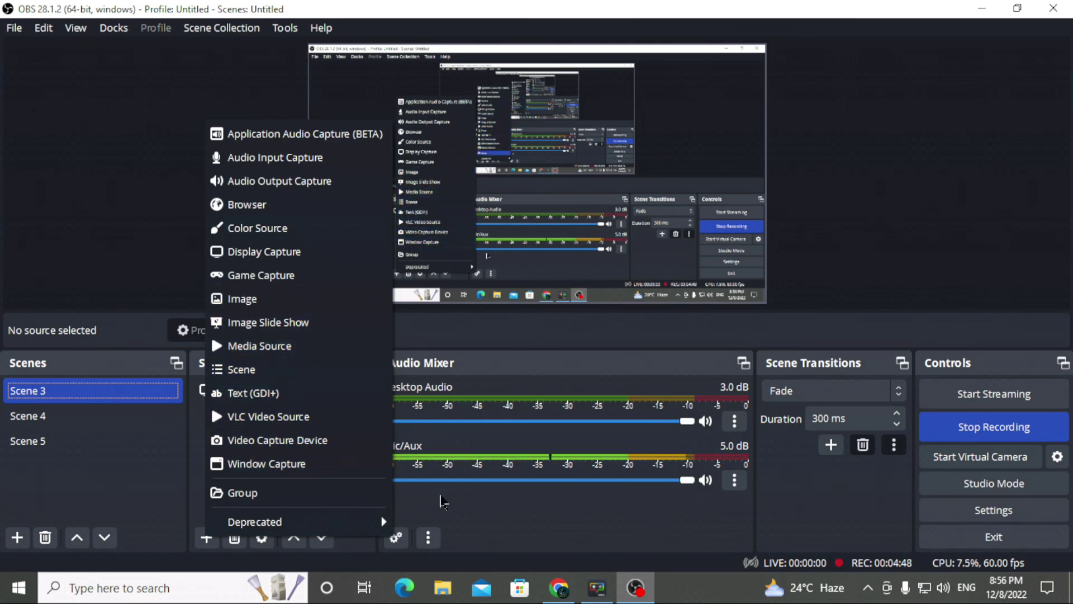
pyautogui.click(546, 518)
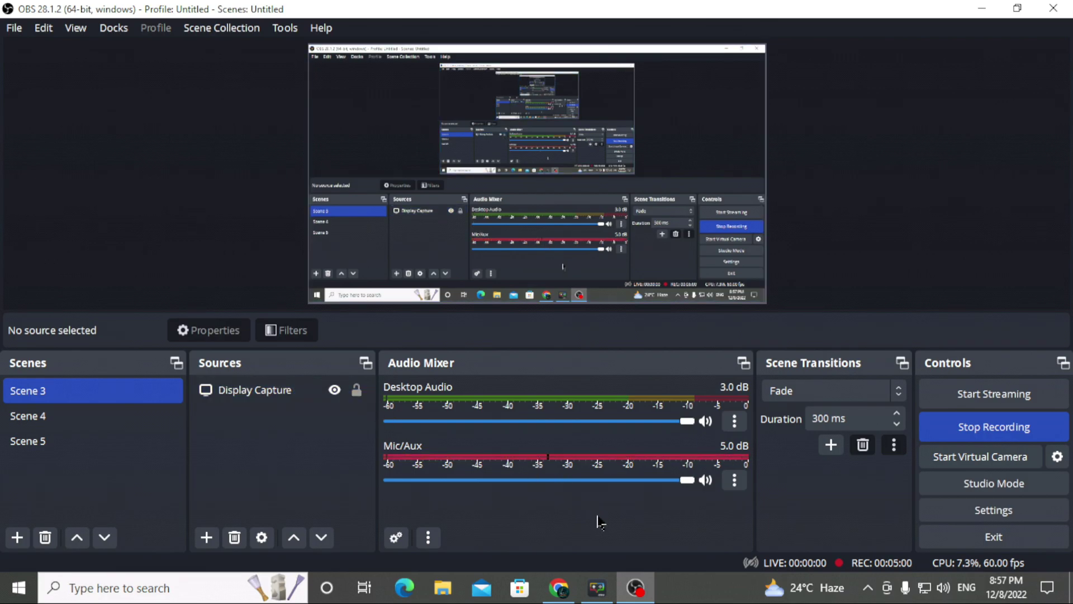
# Check the Free Fire window in MSI App Player and review the matching source types in OBS Studio without adding one
pyautogui.moveTo(597, 597)
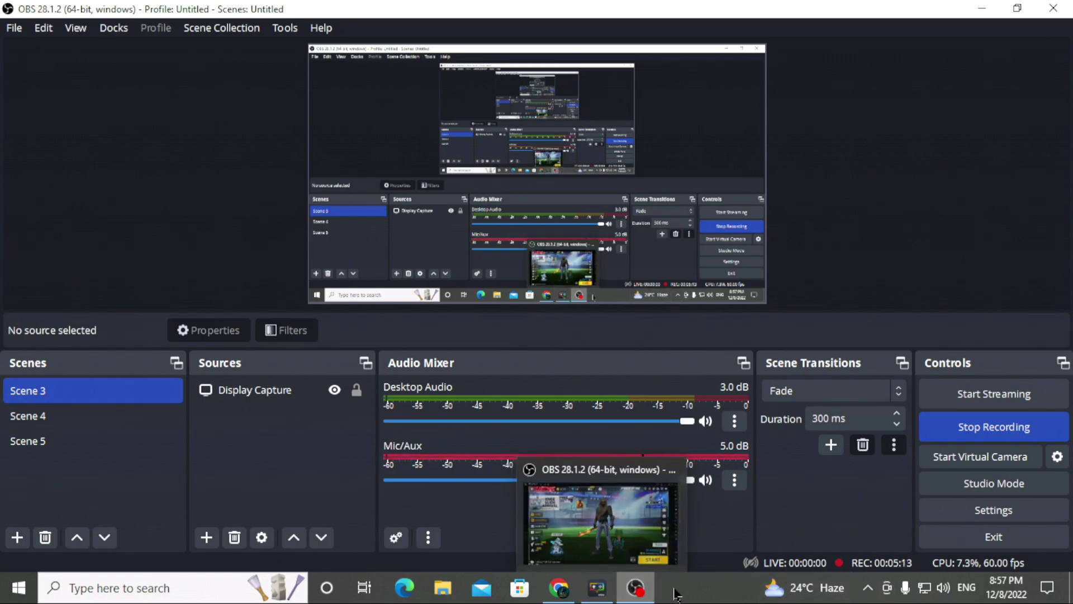
pyautogui.click(598, 588)
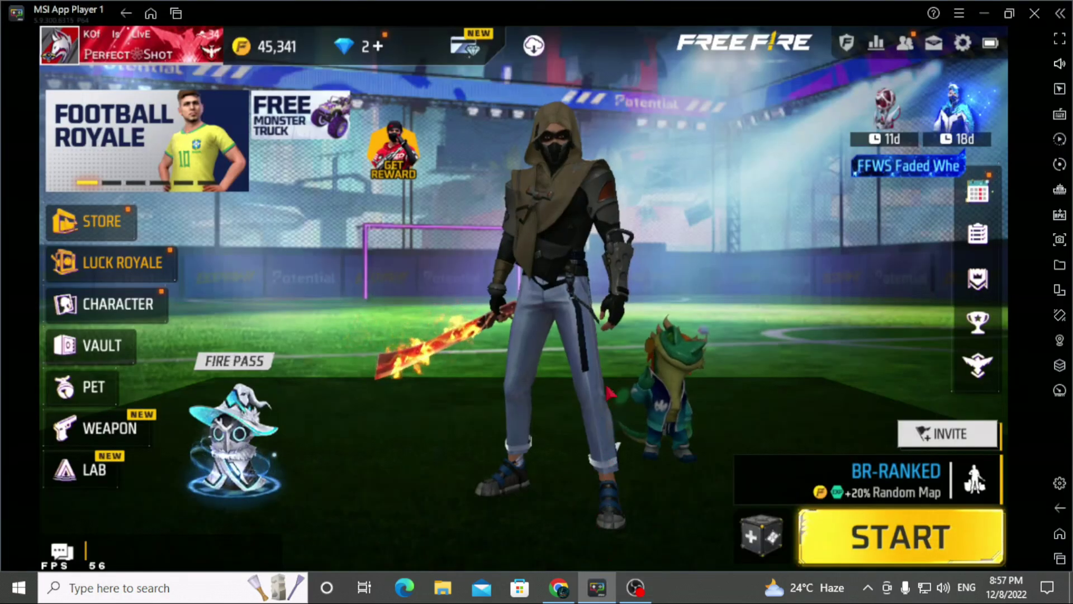
pyautogui.click(635, 588)
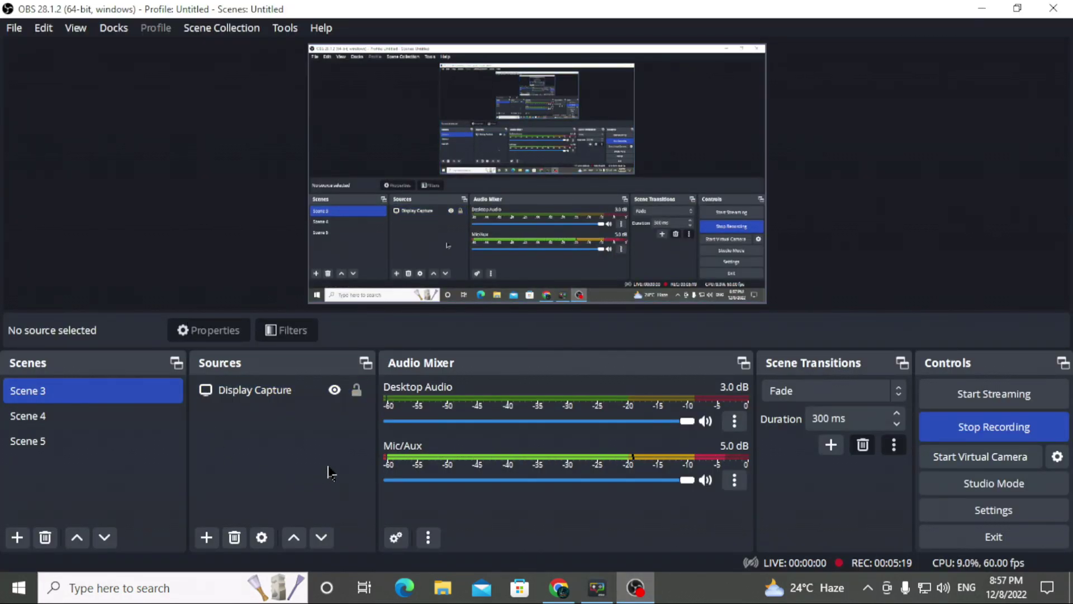
pyautogui.click(208, 538)
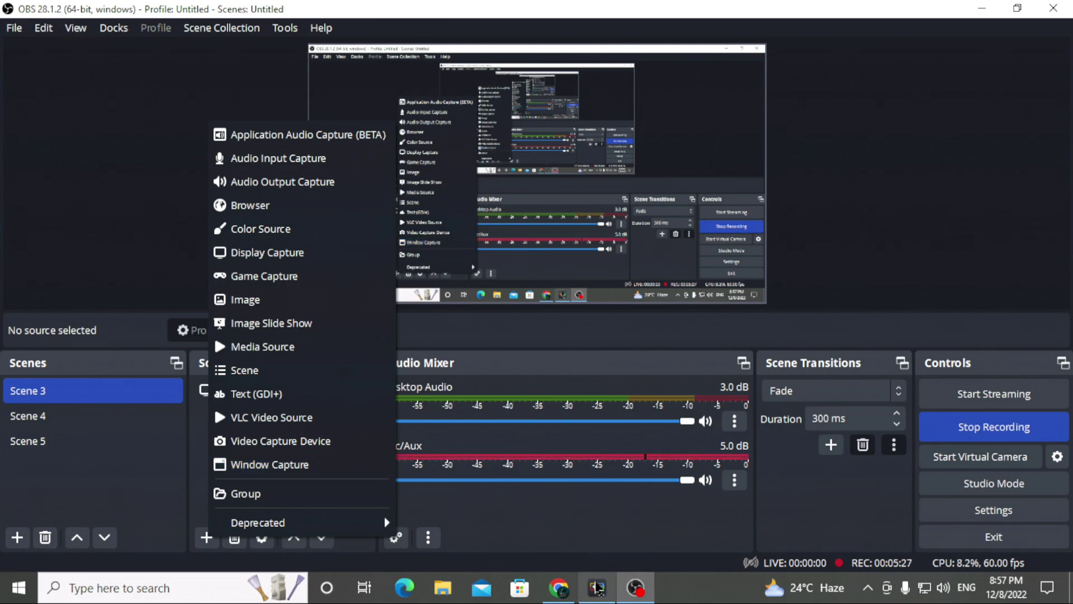
pyautogui.click(602, 525)
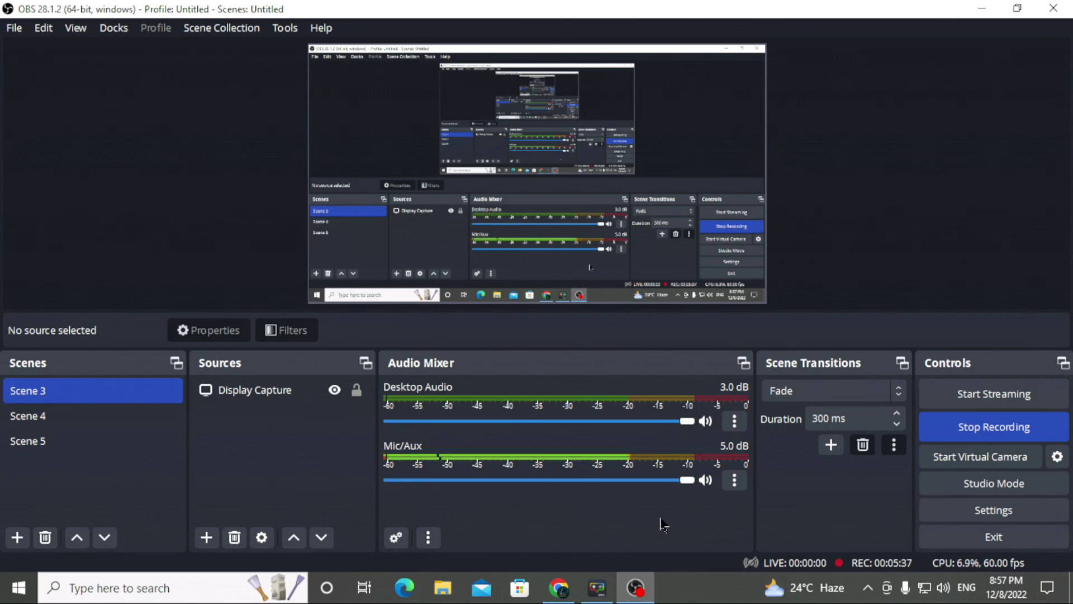
pyautogui.click(597, 587)
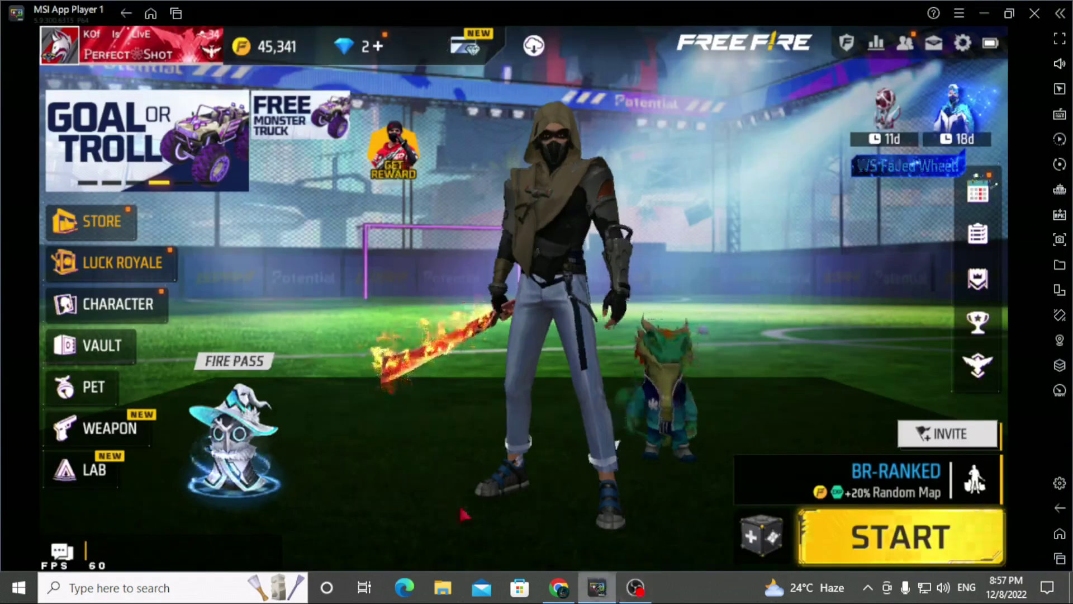
pyautogui.click(648, 588)
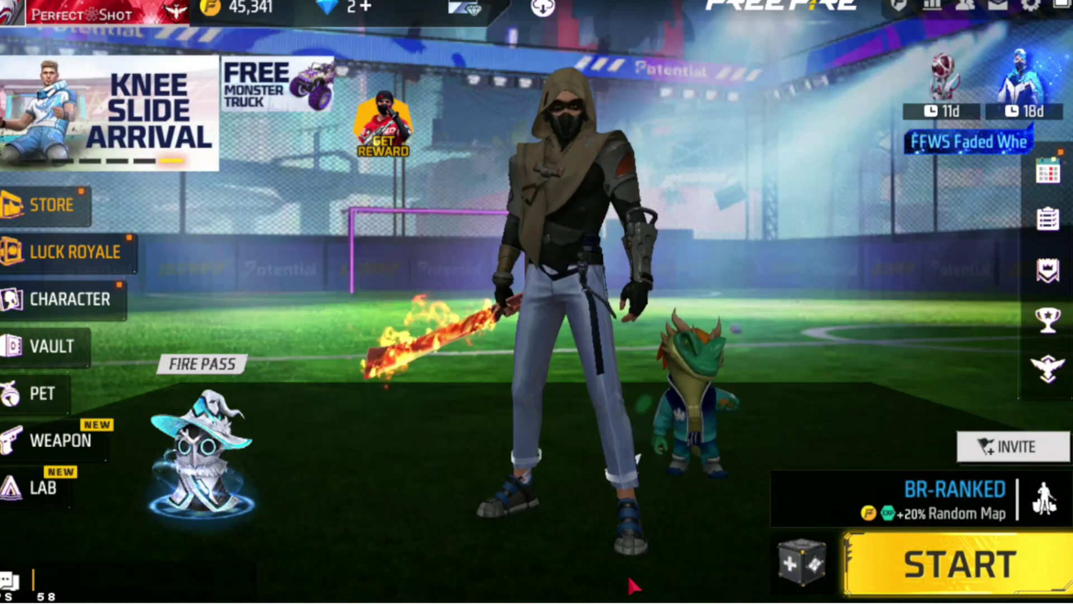
# Play two emotes from the emote wheel on the character in the Free Fire lobby
pyautogui.click(576, 202)
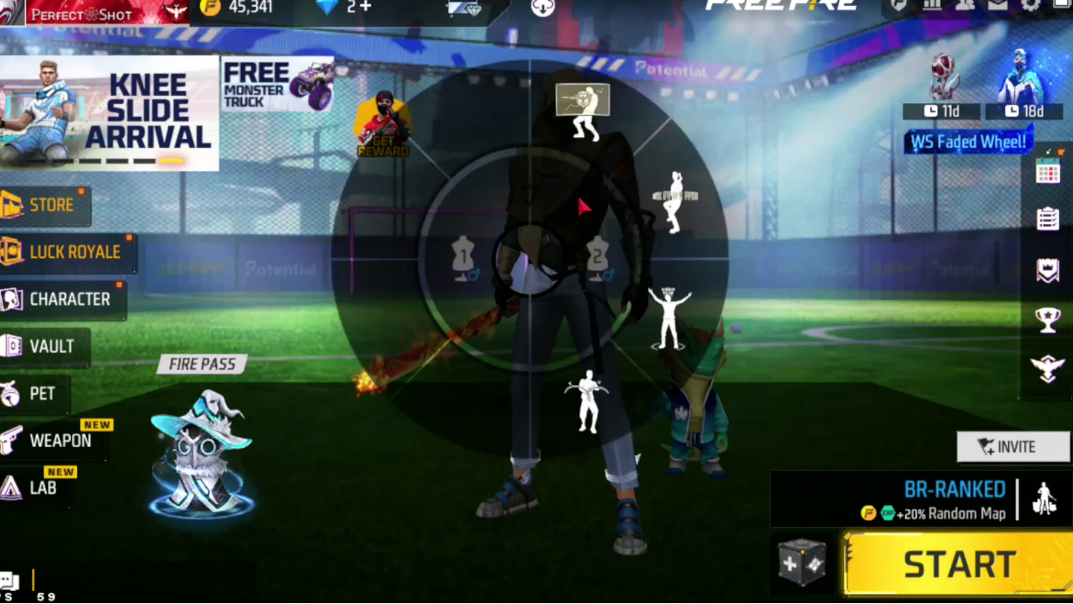
pyautogui.click(594, 130)
pyautogui.click(579, 302)
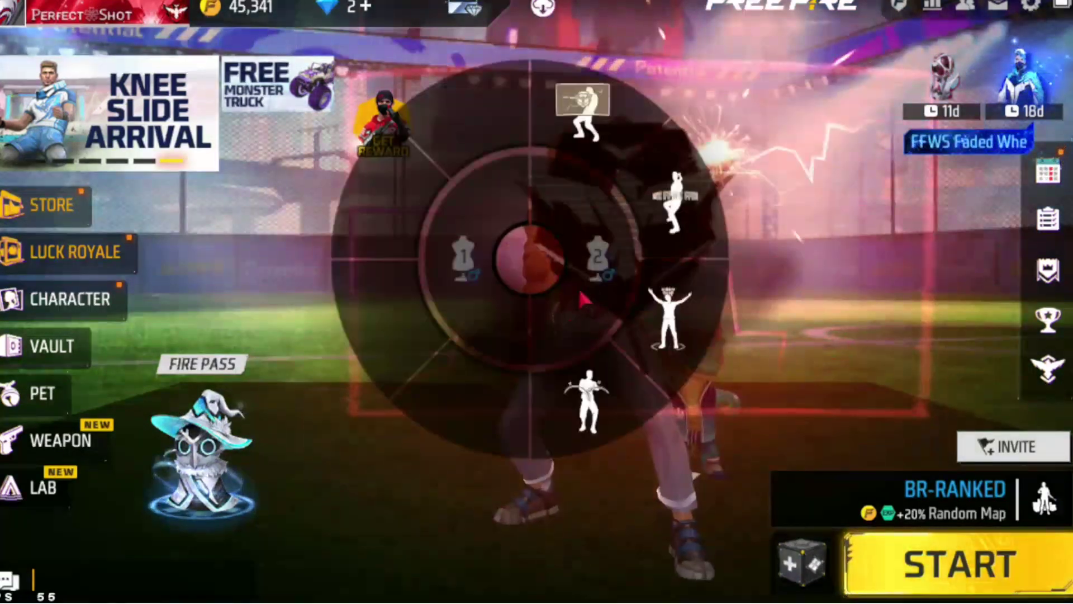
pyautogui.click(670, 201)
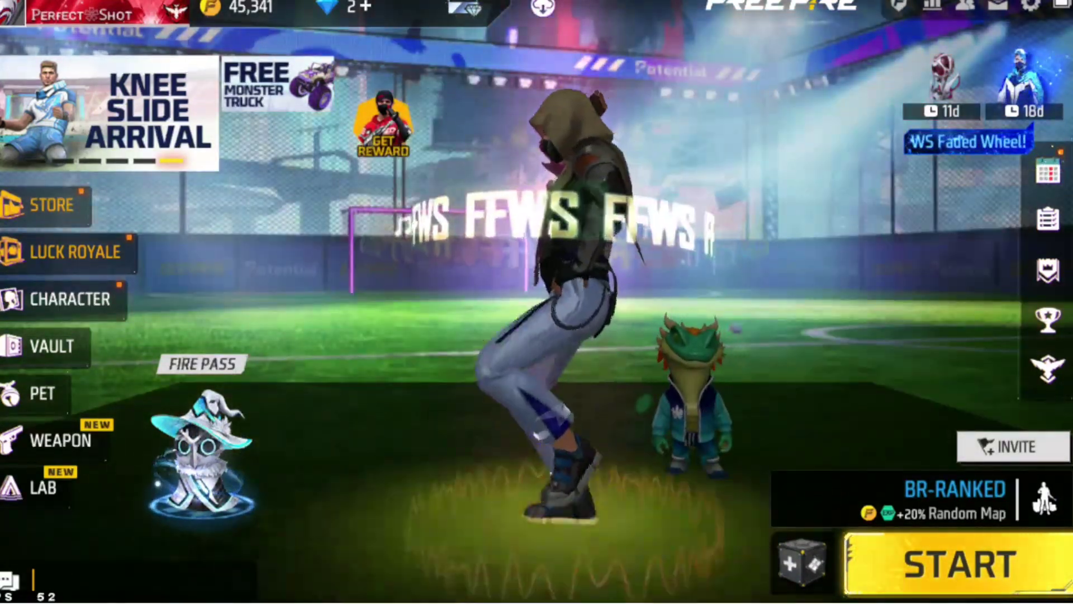
# Leave Free Fire for the emulator's home screen, reopen it from the recent apps, and decline the team invite
pyautogui.hotkey('ctrl', 'shift', '1')
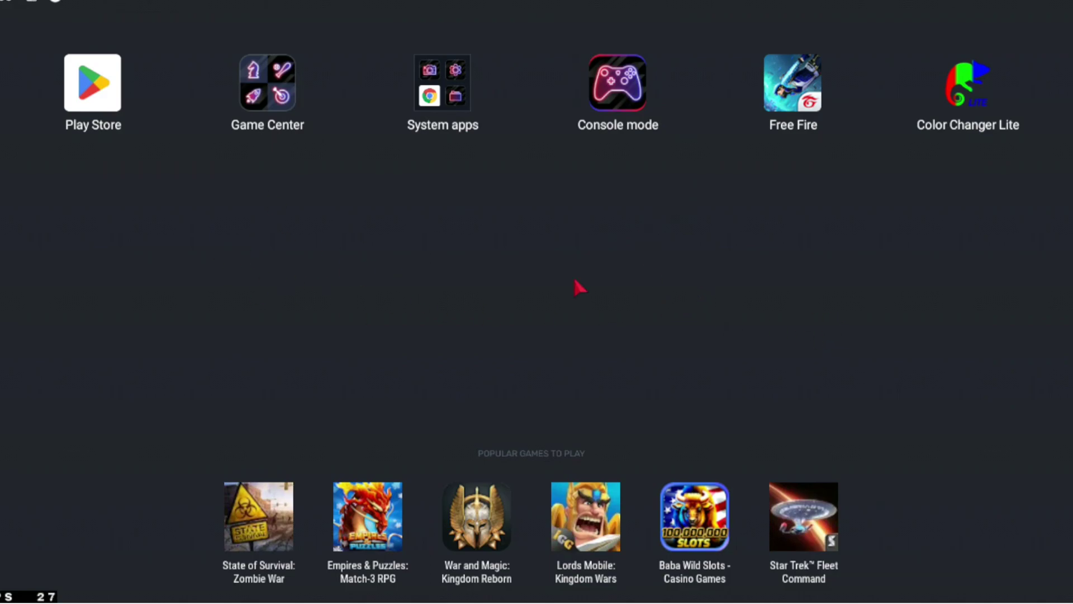
pyautogui.hotkey('ctrl', 'shift', '2')
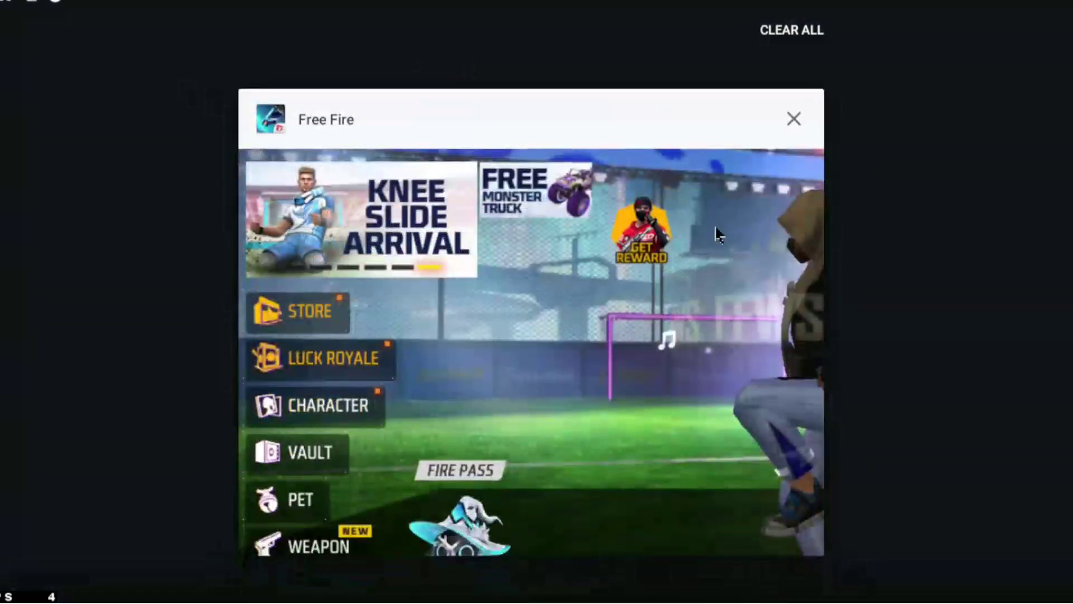
pyautogui.click(647, 286)
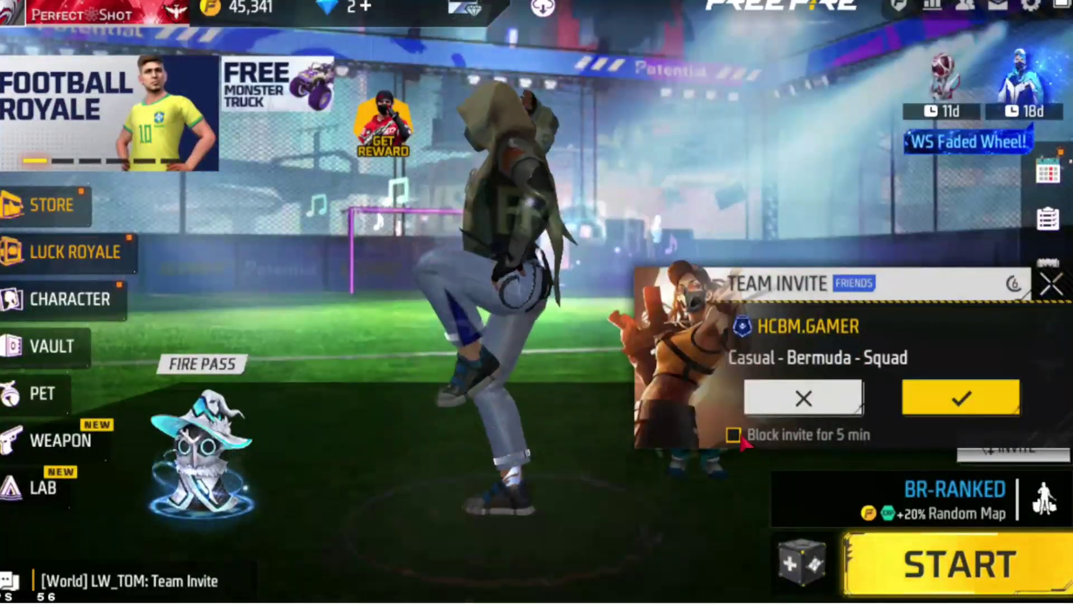
pyautogui.click(828, 420)
pyautogui.click(826, 410)
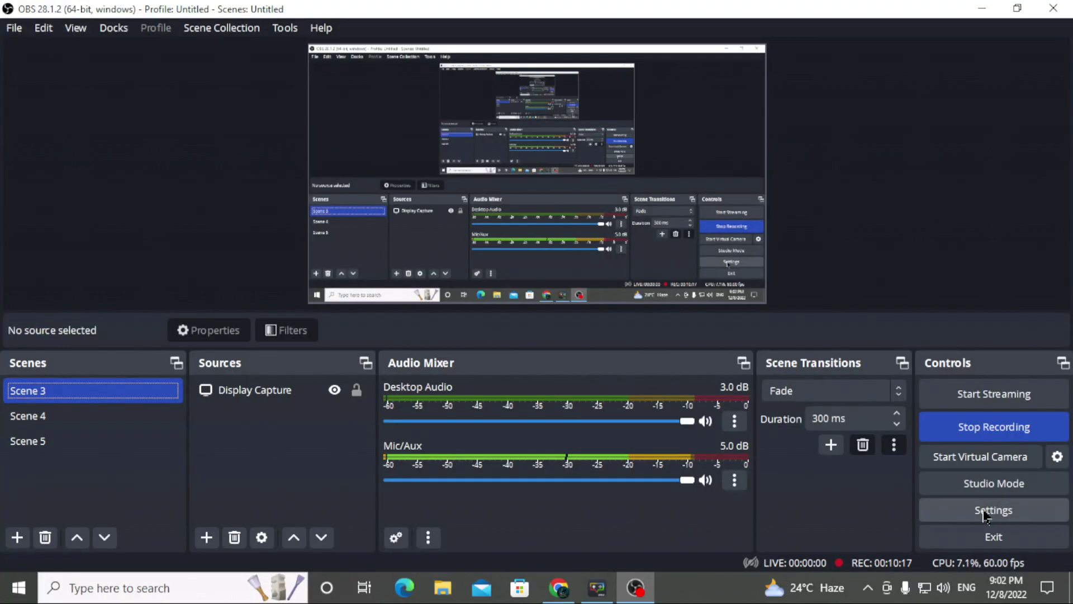
# Open the Stream settings in OBS Studio and review the available streaming services, keeping the service on Custom
pyautogui.click(985, 515)
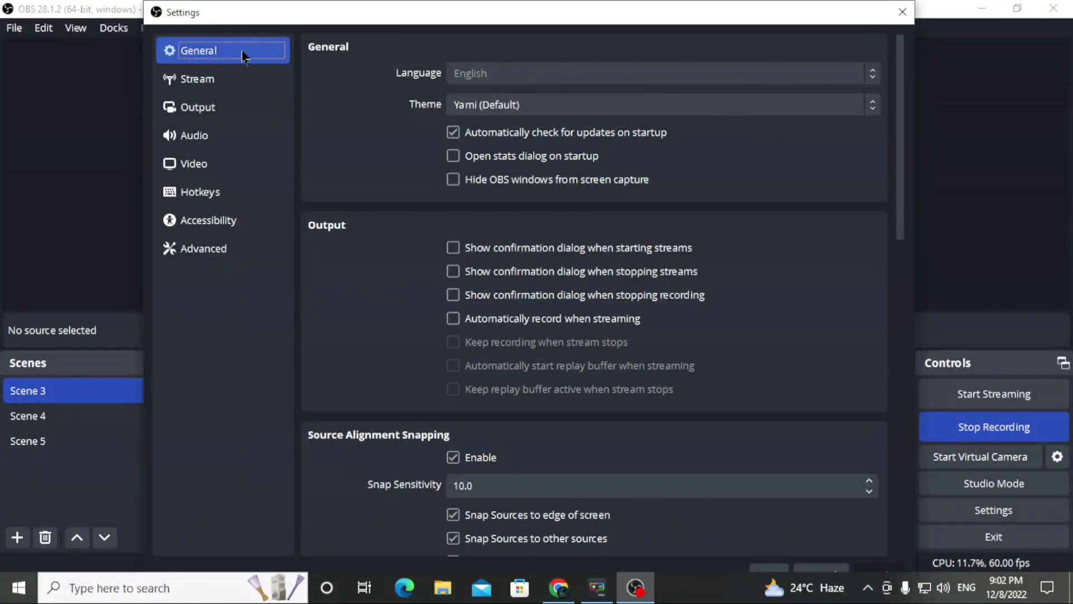
pyautogui.click(211, 79)
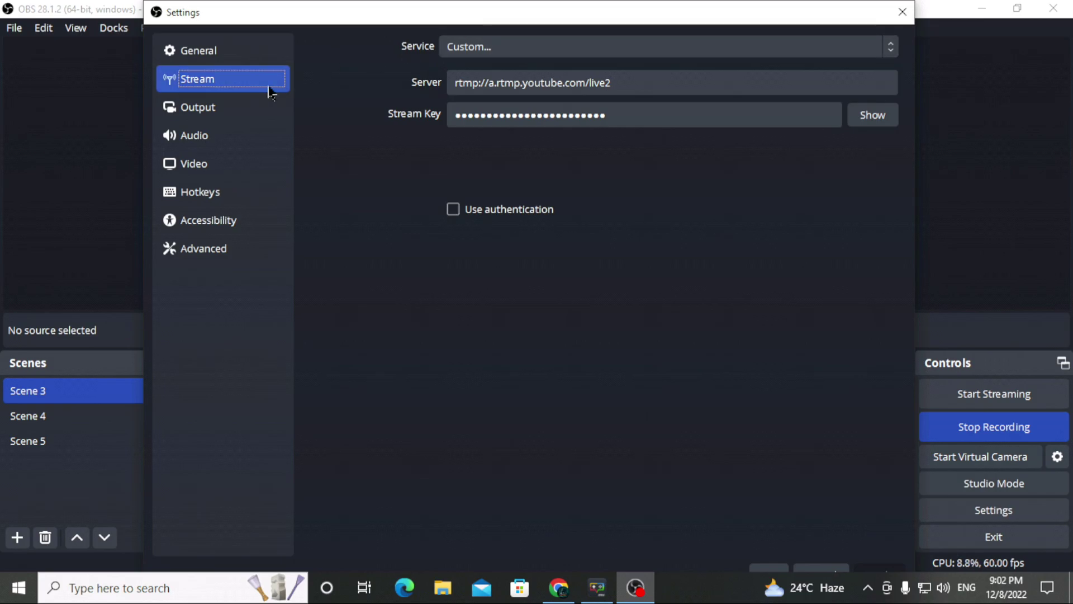
pyautogui.click(523, 51)
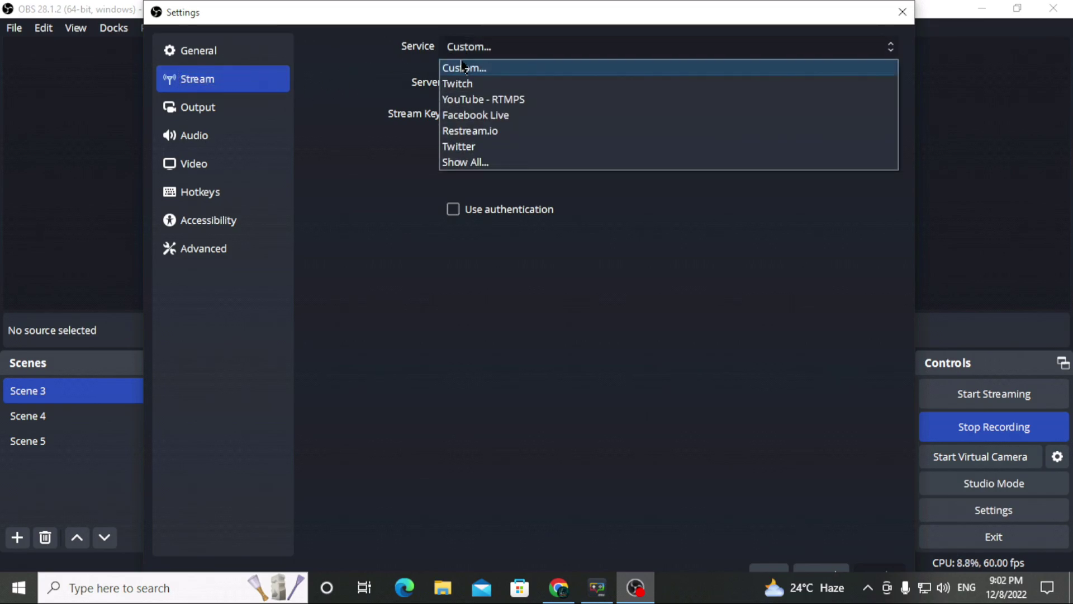
pyautogui.click(224, 51)
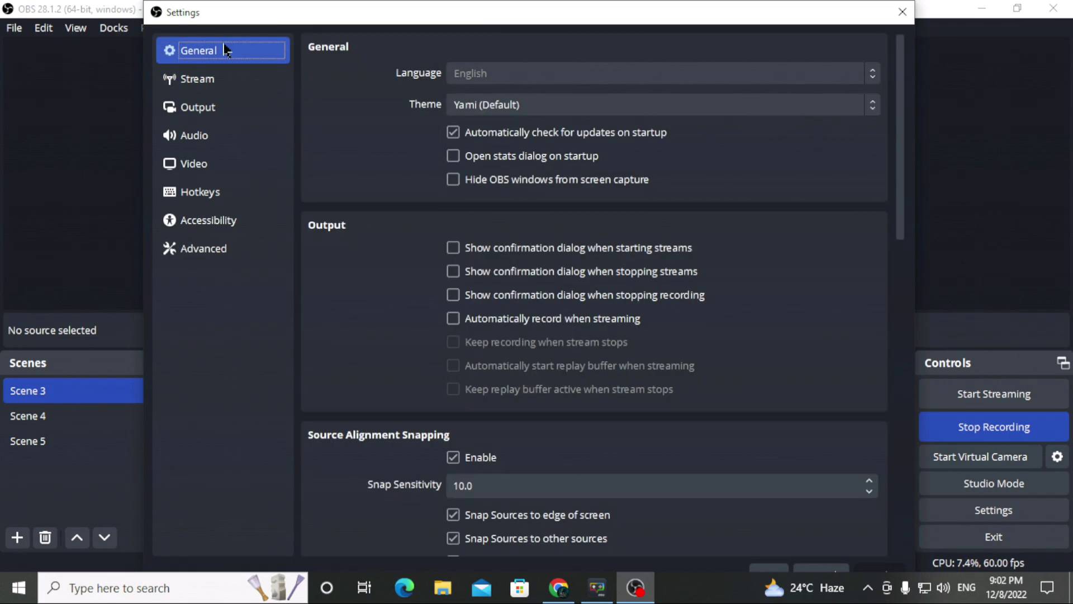
pyautogui.click(245, 72)
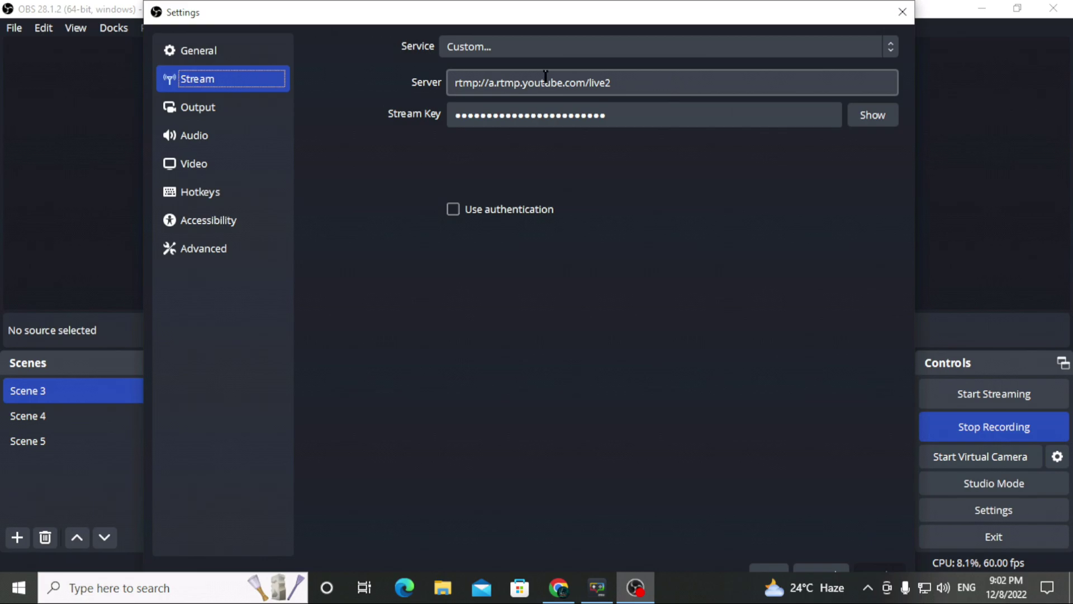
pyautogui.click(531, 49)
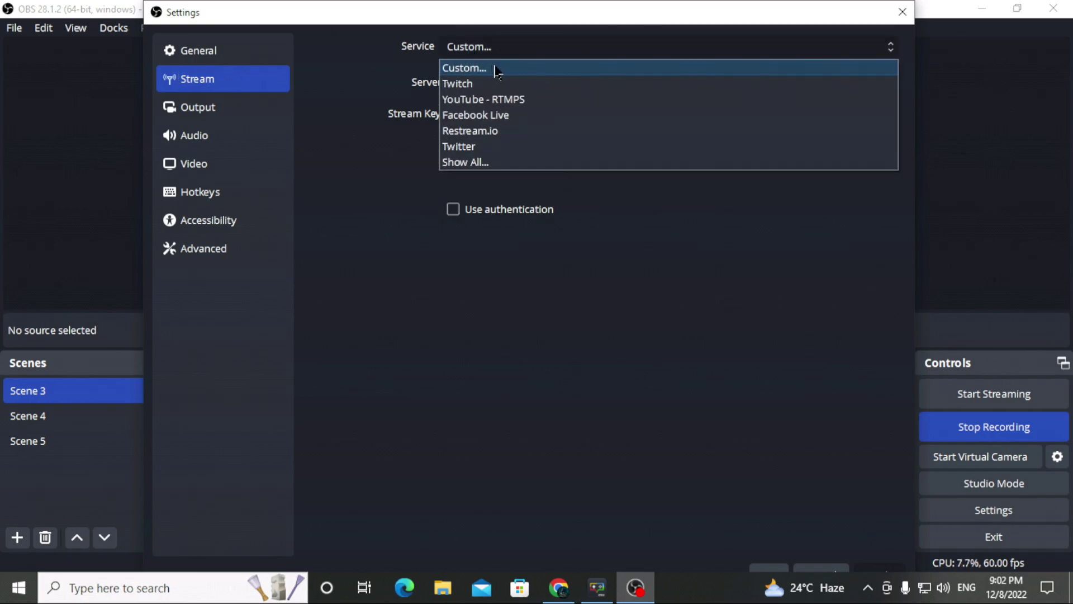
pyautogui.click(519, 54)
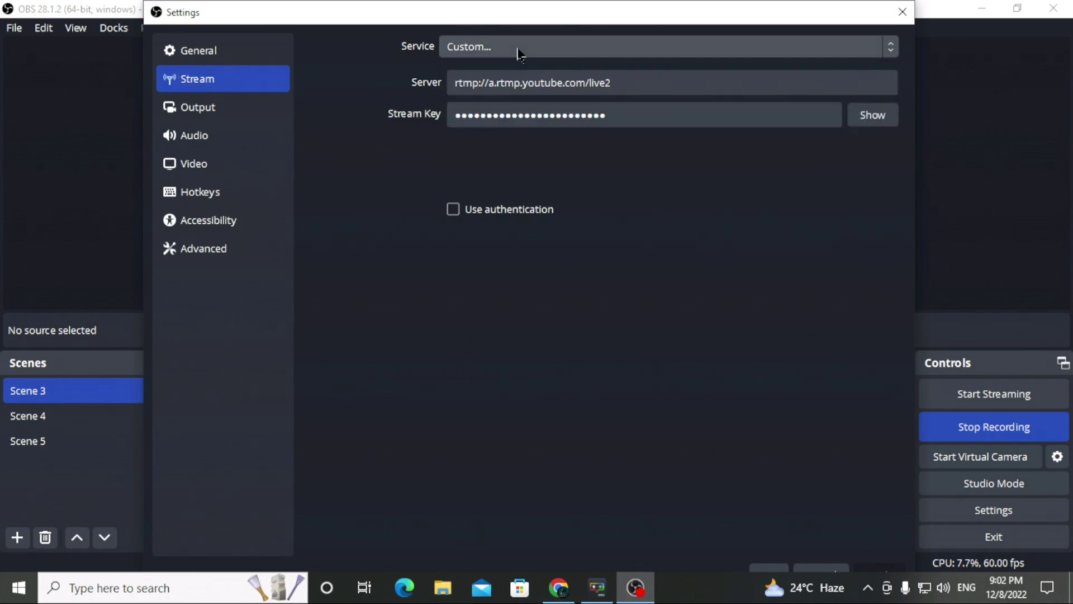
# Clear the server address and the stream key of the custom streaming service
pyautogui.doubleClick(633, 91)
pyautogui.hotkey('ctrl', 'a')
pyautogui.press('BackSpace')
pyautogui.click(647, 114)
pyautogui.hotkey('ctrl', 'a')
pyautogui.press('BackSpace')
# Switch to YouTube Studio in Chrome, open the live stream's edit settings, and review its details from visibility to comments
pyautogui.click(558, 587)
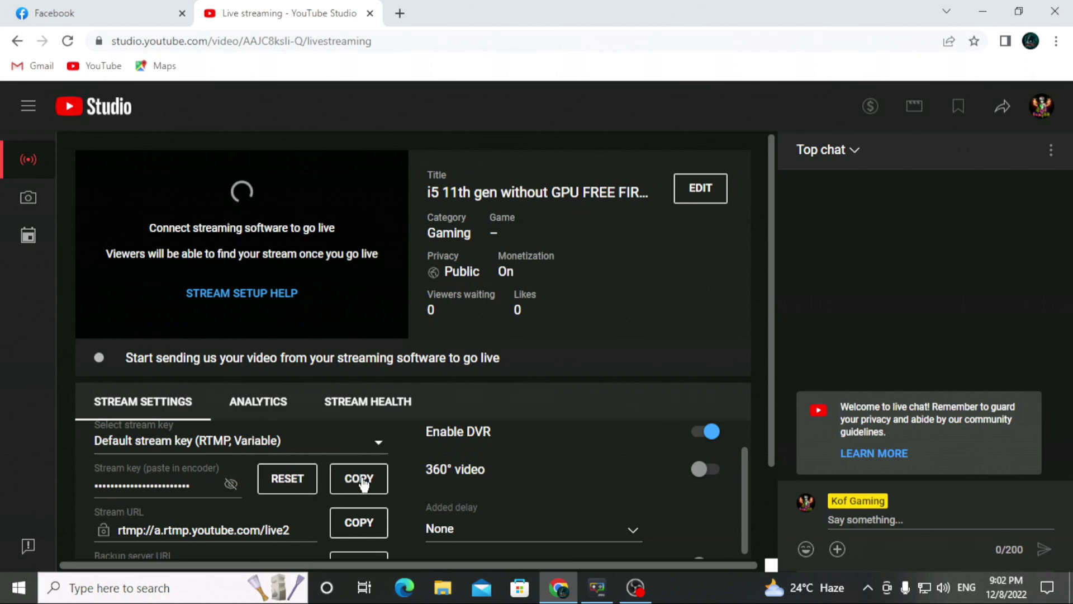
pyautogui.click(702, 192)
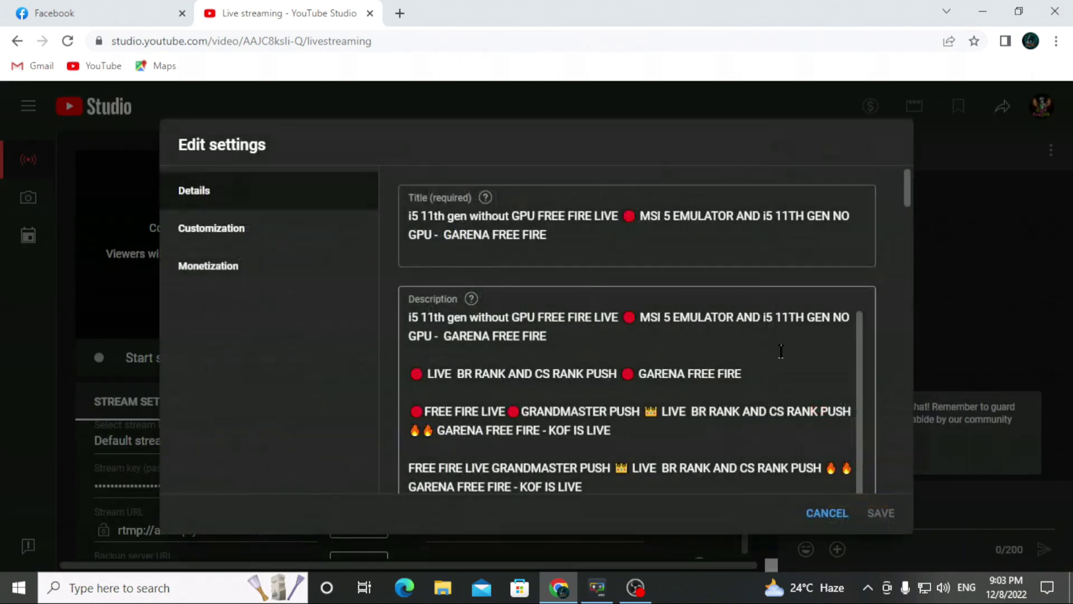
pyautogui.scroll(-3, 657, 305)
pyautogui.scroll(-20, 731, 335)
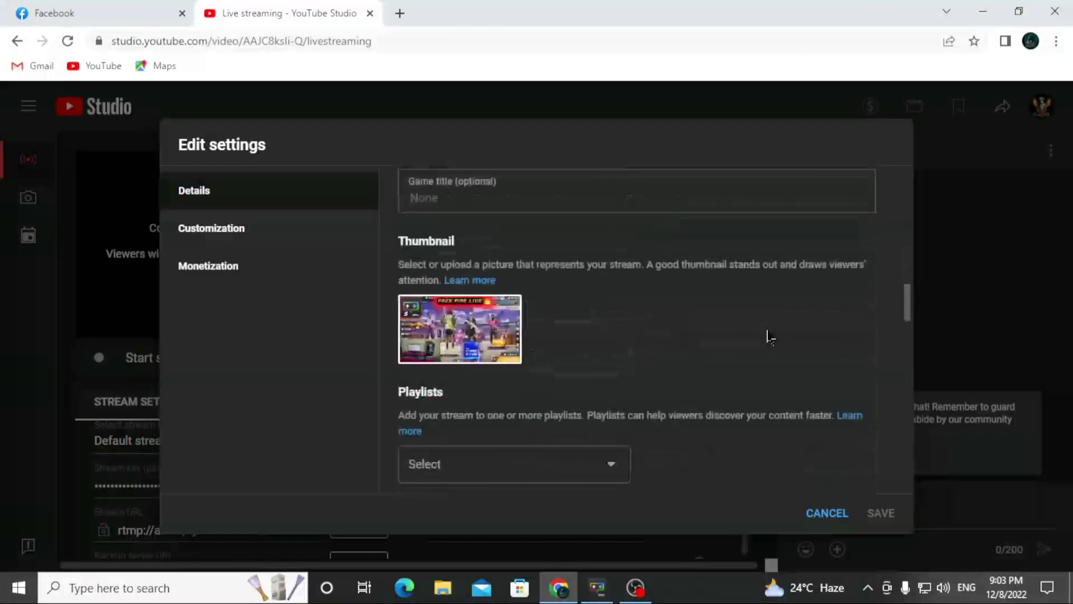
pyautogui.scroll(-5, 796, 380)
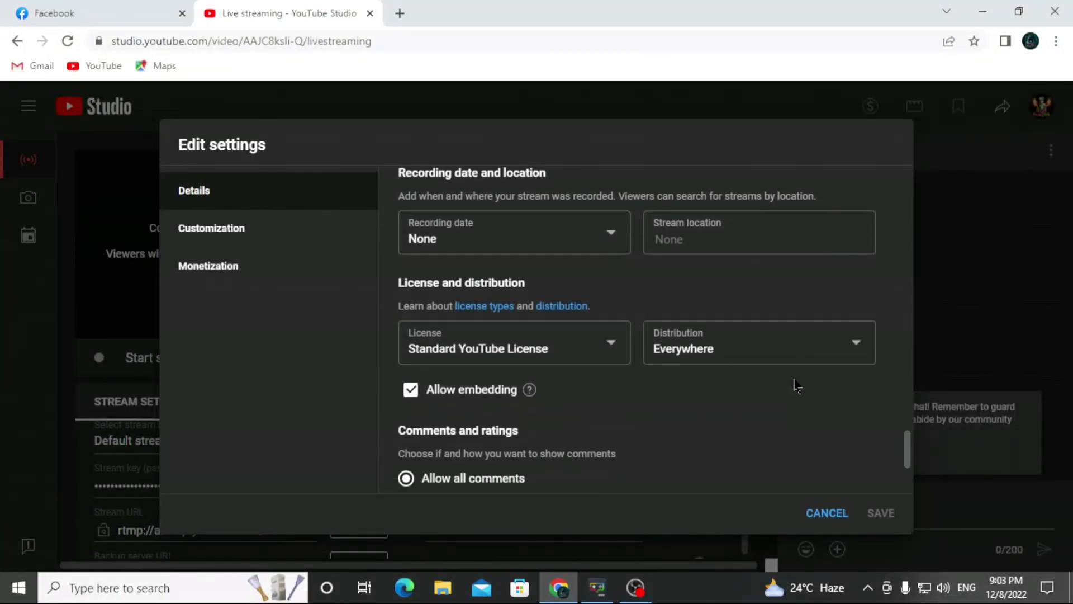
pyautogui.scroll(15, 800, 384)
pyautogui.scroll(-5, 788, 386)
pyautogui.scroll(12, 782, 347)
pyautogui.scroll(2, 740, 338)
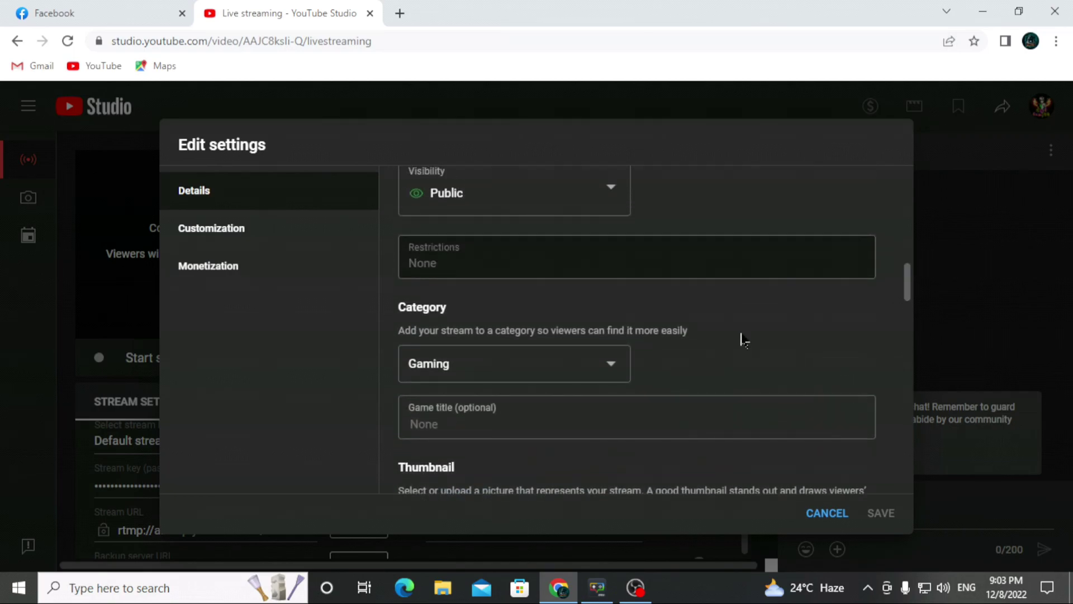
pyautogui.scroll(-5, 611, 330)
pyautogui.scroll(5, 565, 343)
# Set the stream's game title to Garena Free Fire under the Gaming category
pyautogui.click(447, 423)
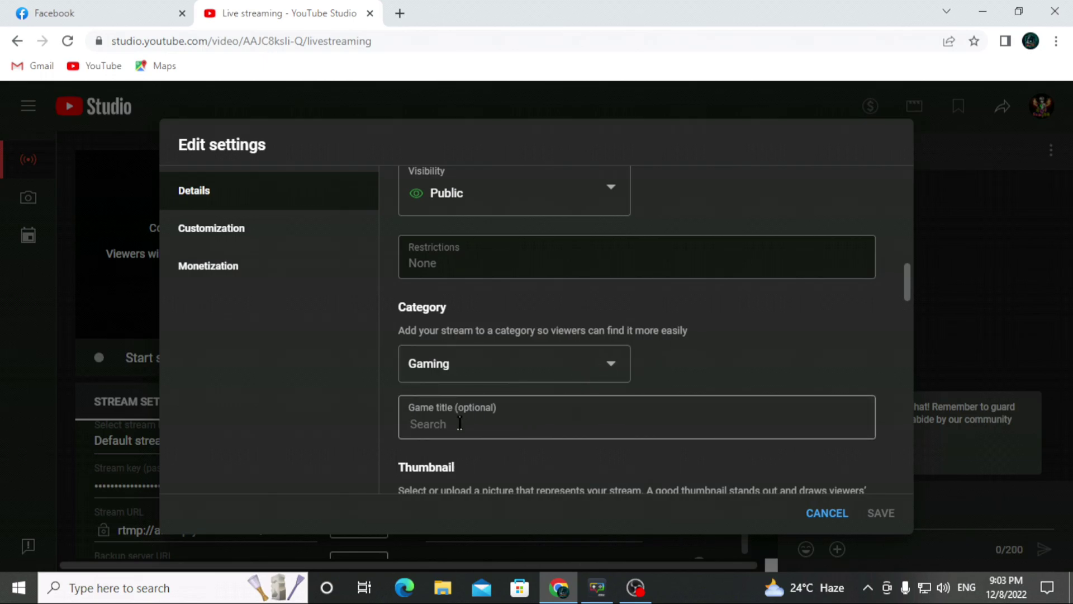
pyautogui.write('gare')
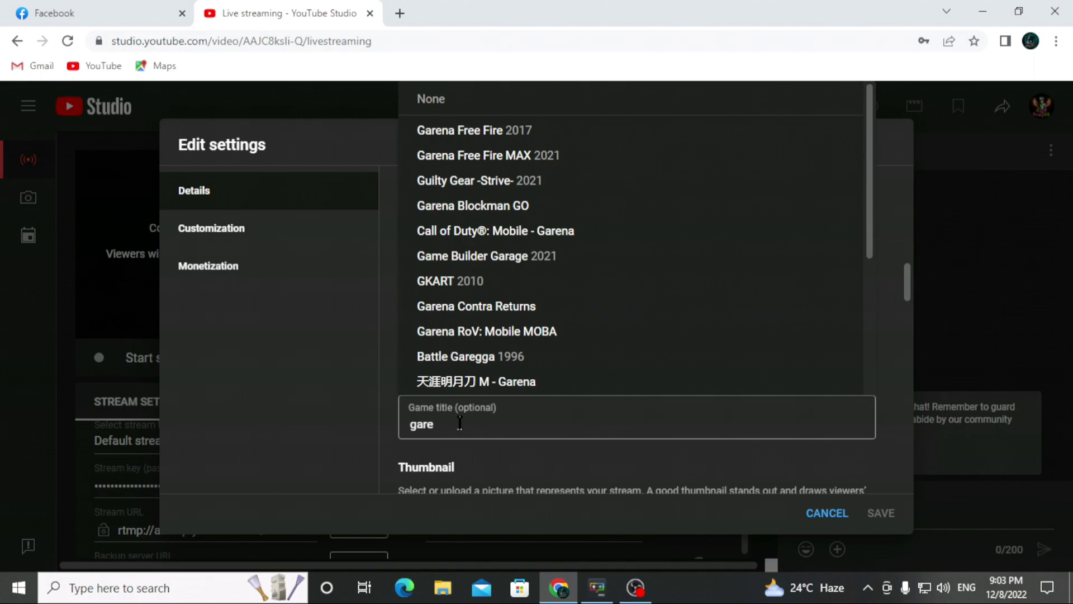
pyautogui.click(469, 130)
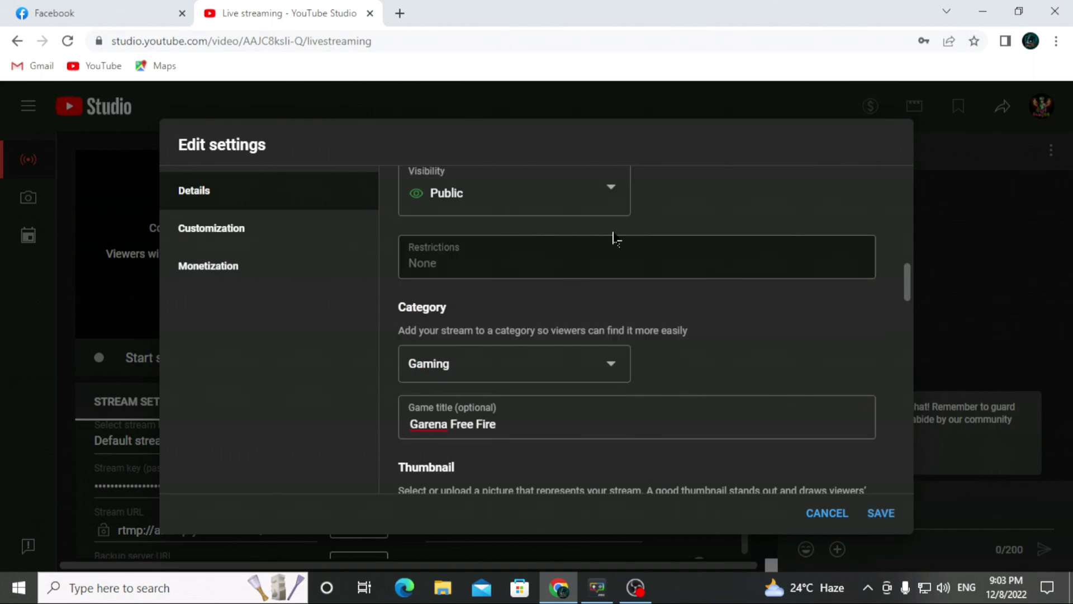
# Review the stream's title, description and monetization settings, and close the edit settings without saving
pyautogui.scroll(15, 752, 258)
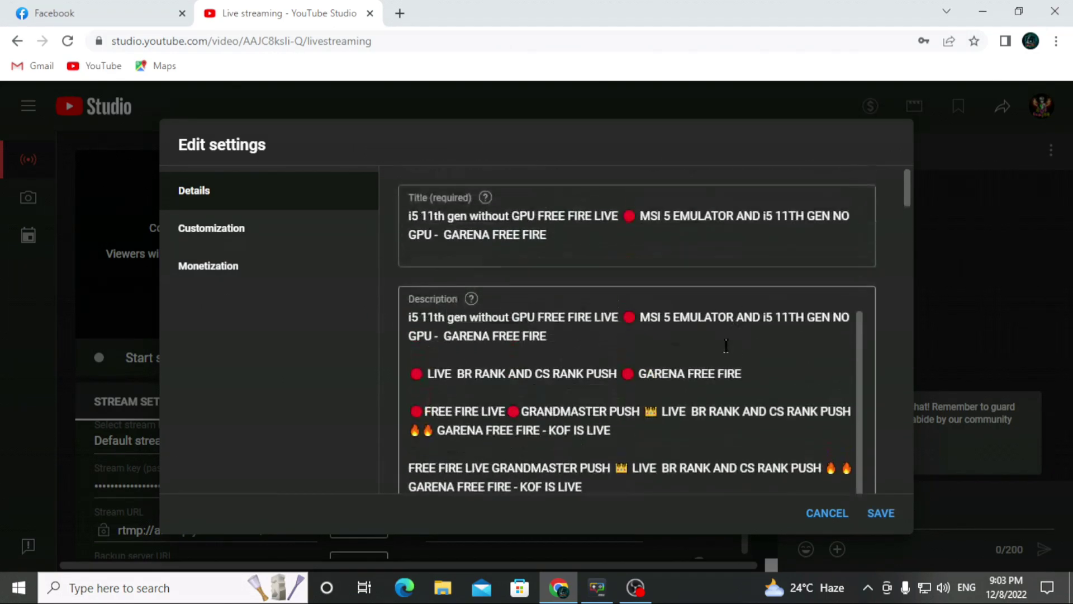
pyautogui.click(265, 269)
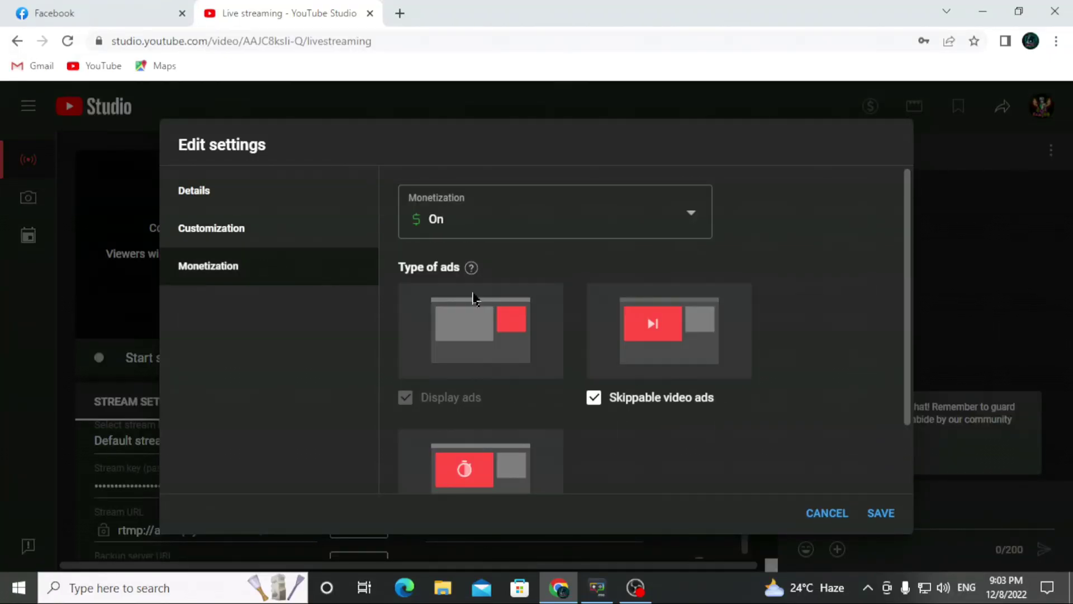
pyautogui.click(827, 513)
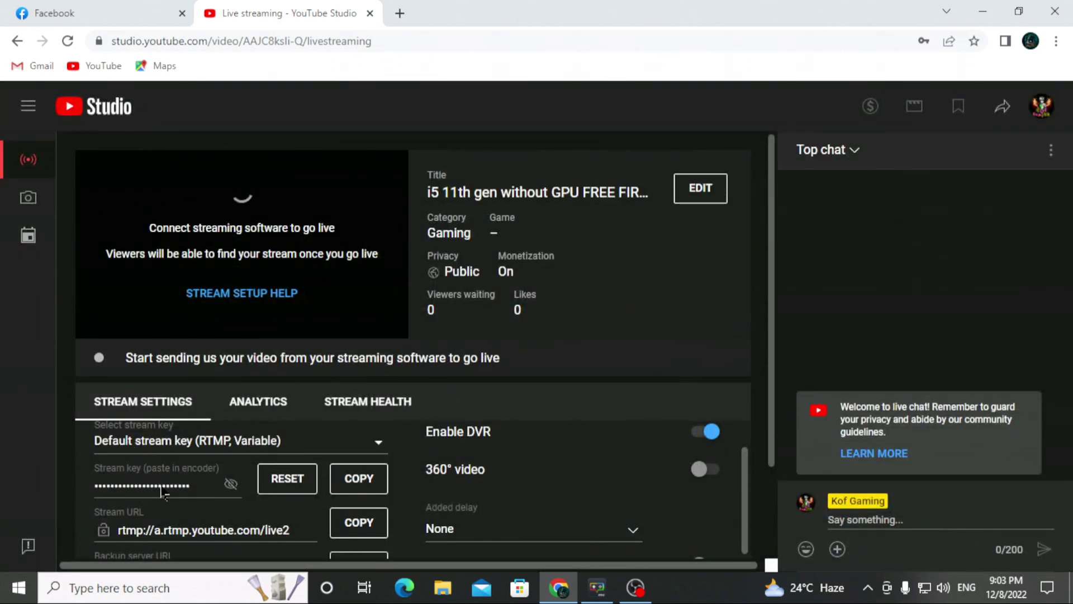
# Copy the default stream key from YouTube Studio and paste it as the custom service's stream key in OBS Studio
pyautogui.click(358, 480)
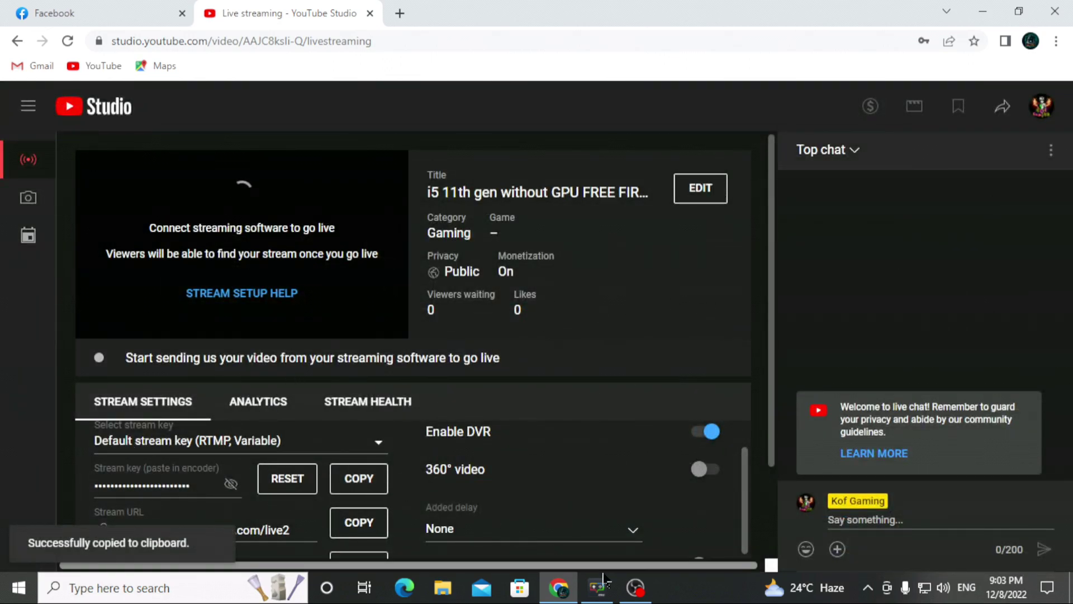
pyautogui.click(635, 587)
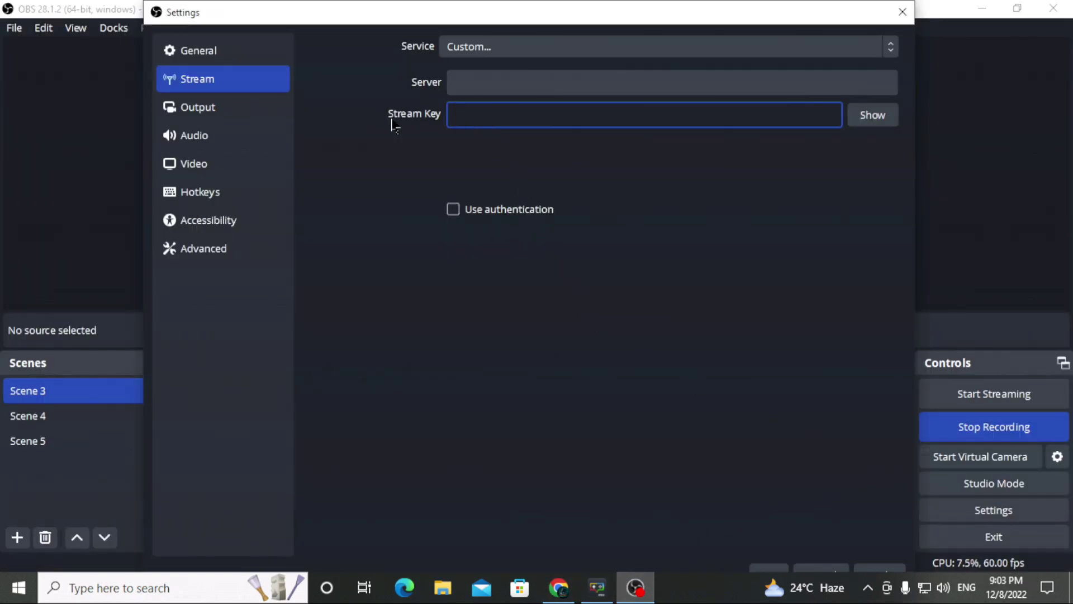
pyautogui.hotkey('ctrl', 'v')
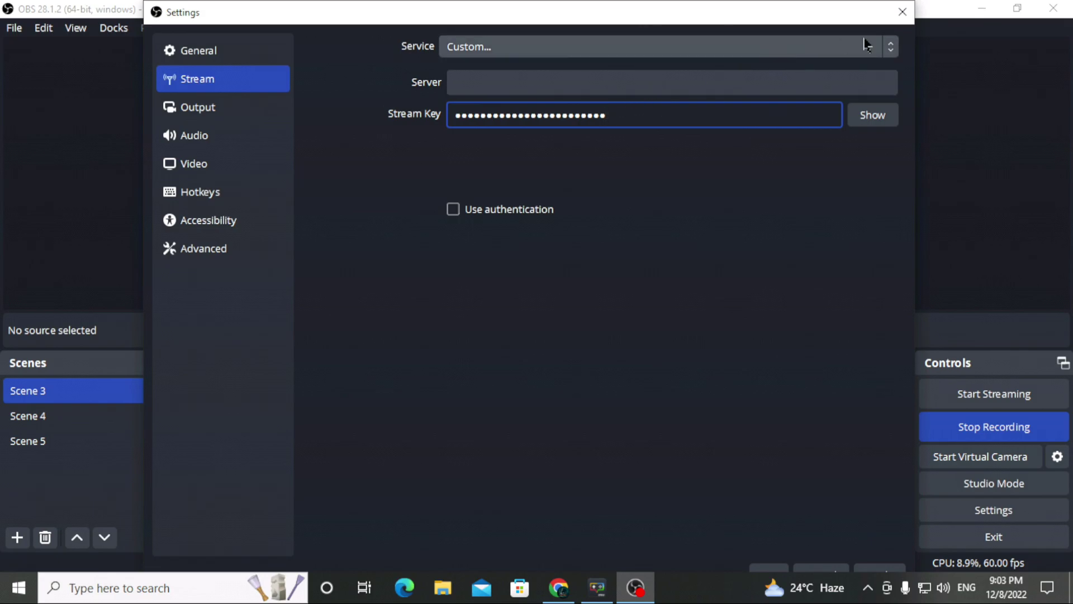
# Copy the stream URL rtmp://a.rtmp.youtube.com/live2 from YouTube Studio into the OBS Studio server address and save the settings
pyautogui.click(553, 584)
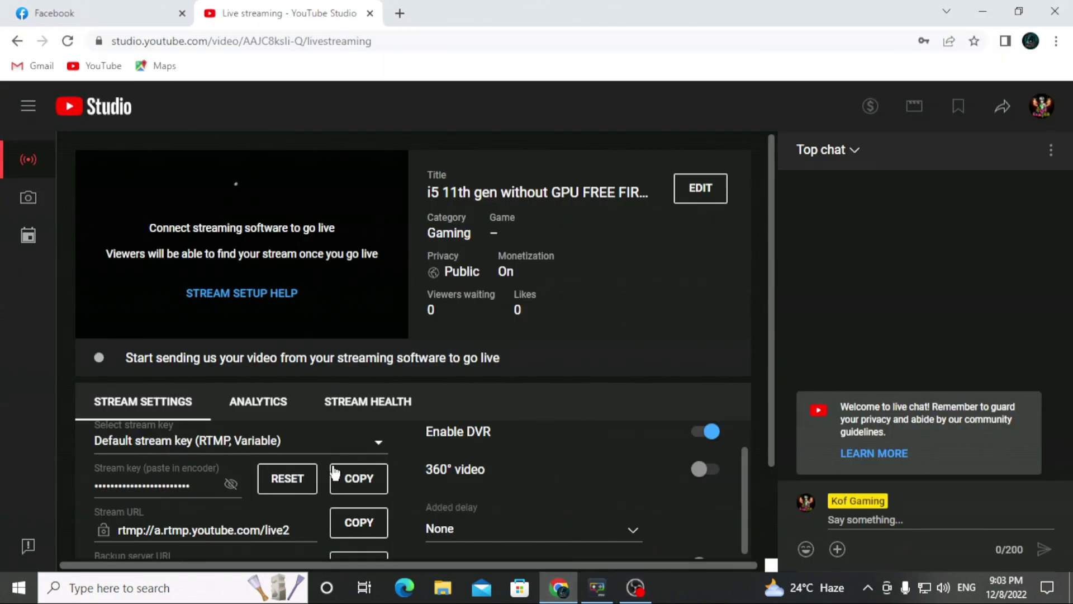
pyautogui.click(370, 526)
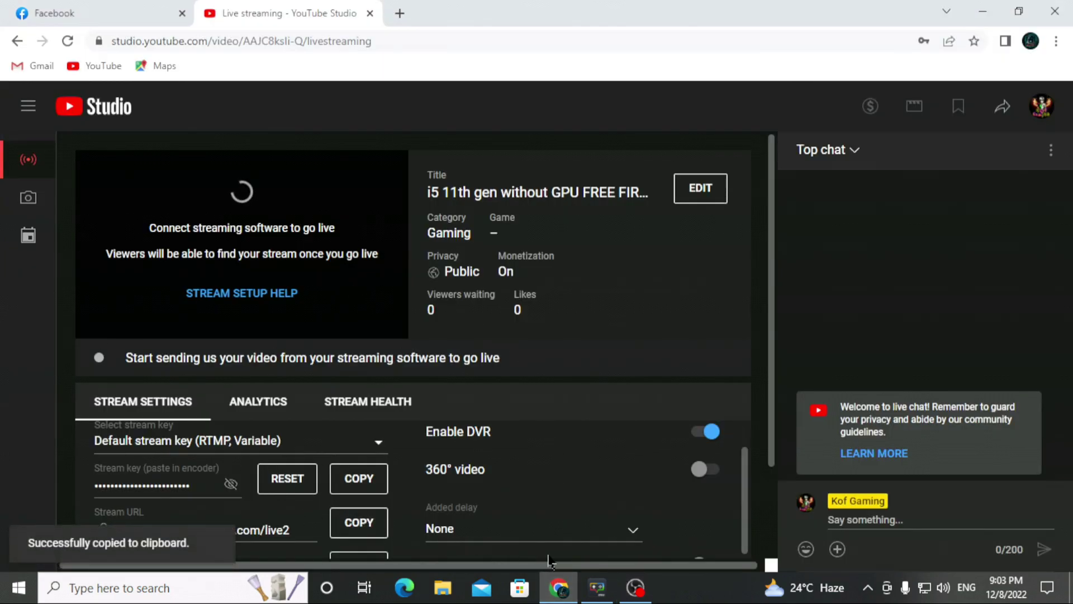
pyautogui.click(636, 587)
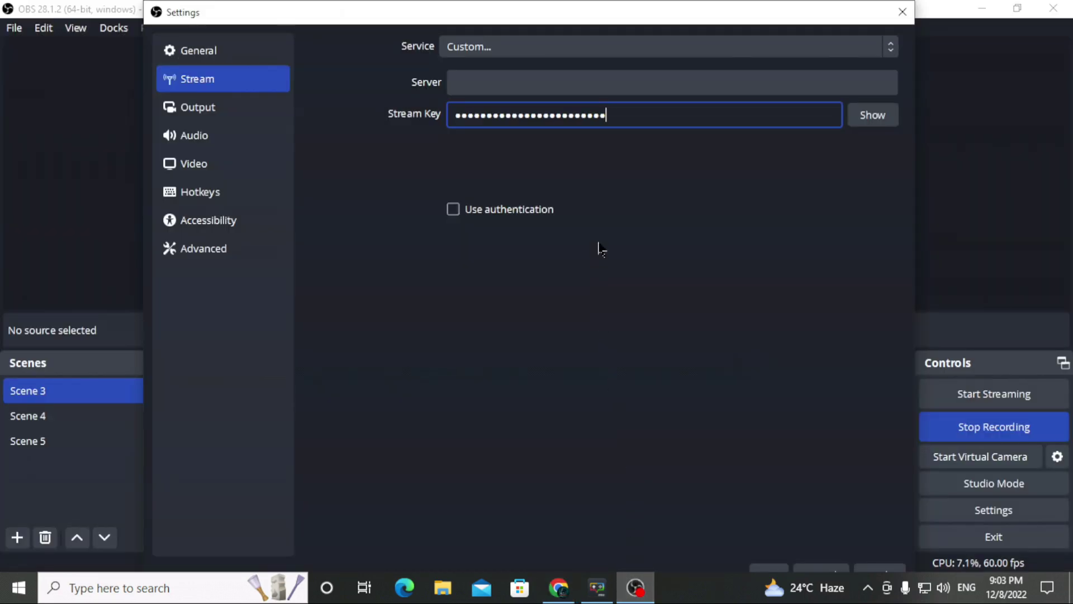
pyautogui.click(507, 85)
pyautogui.hotkey('ctrl', 'v')
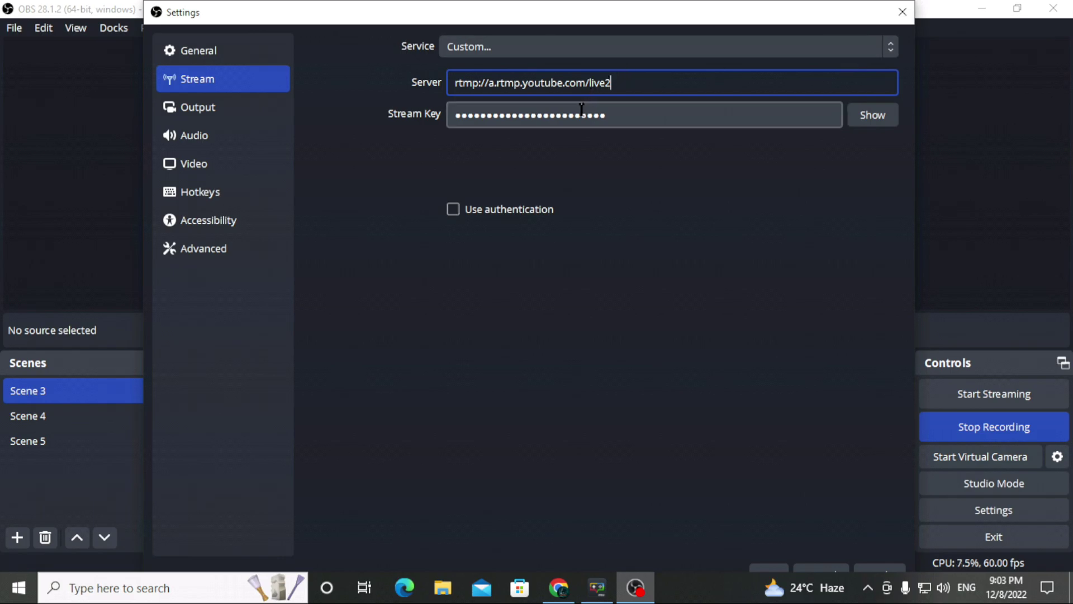
pyautogui.click(913, 12)
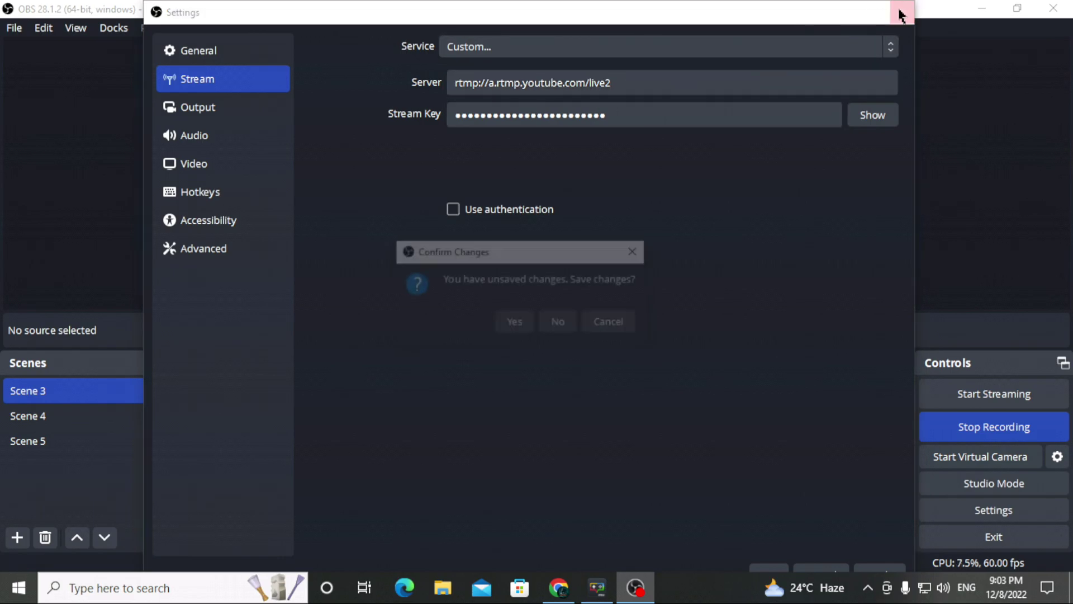
pyautogui.click(522, 321)
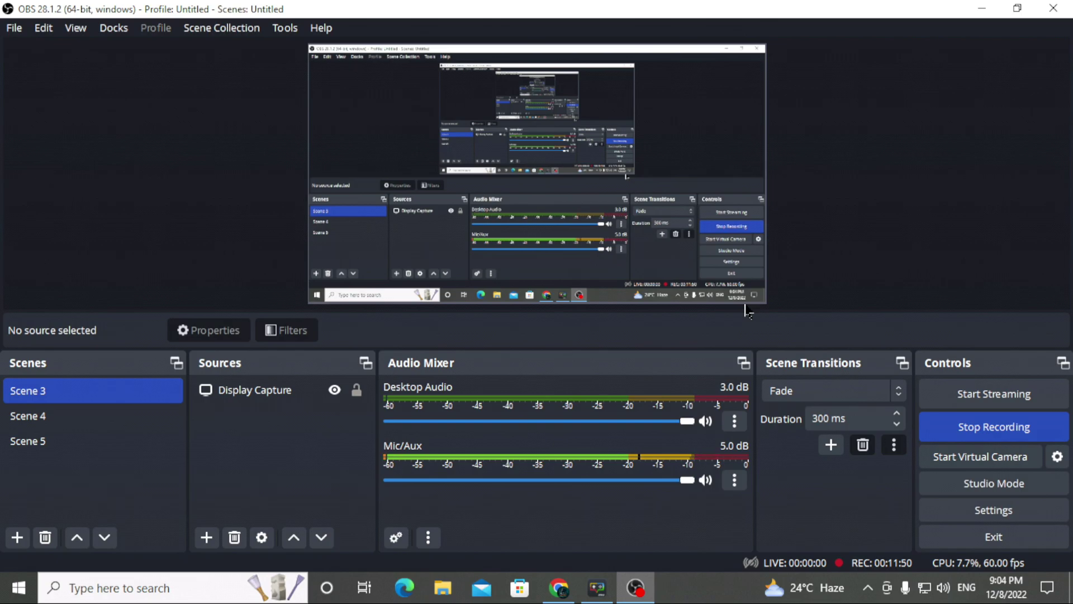
# Check the Free Fire game running in MSI App Player and return to OBS Studio
pyautogui.click(597, 587)
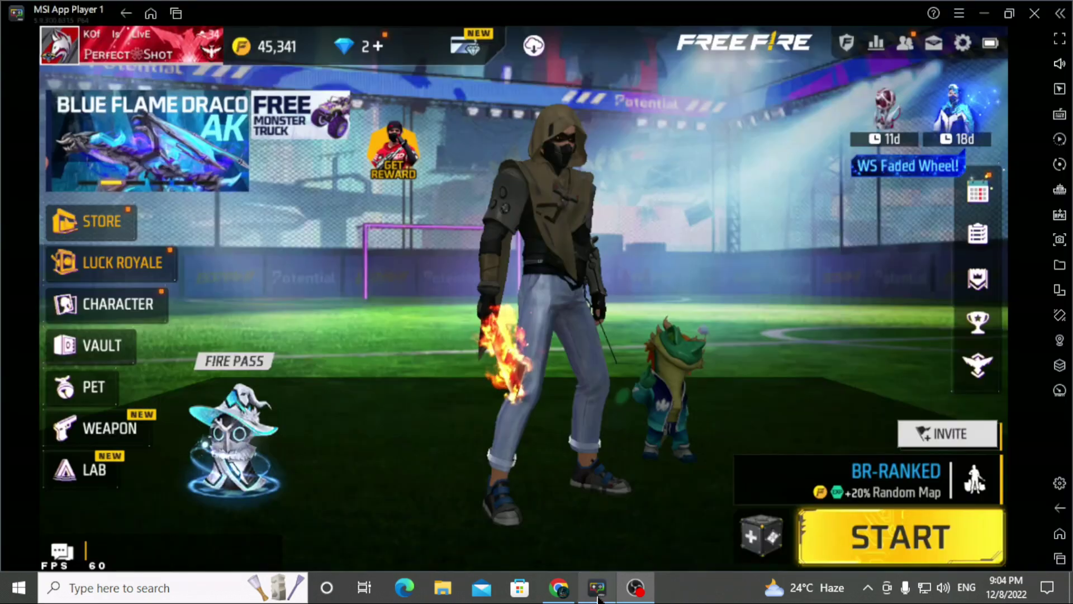
pyautogui.hotkey('alt', 'Tab')
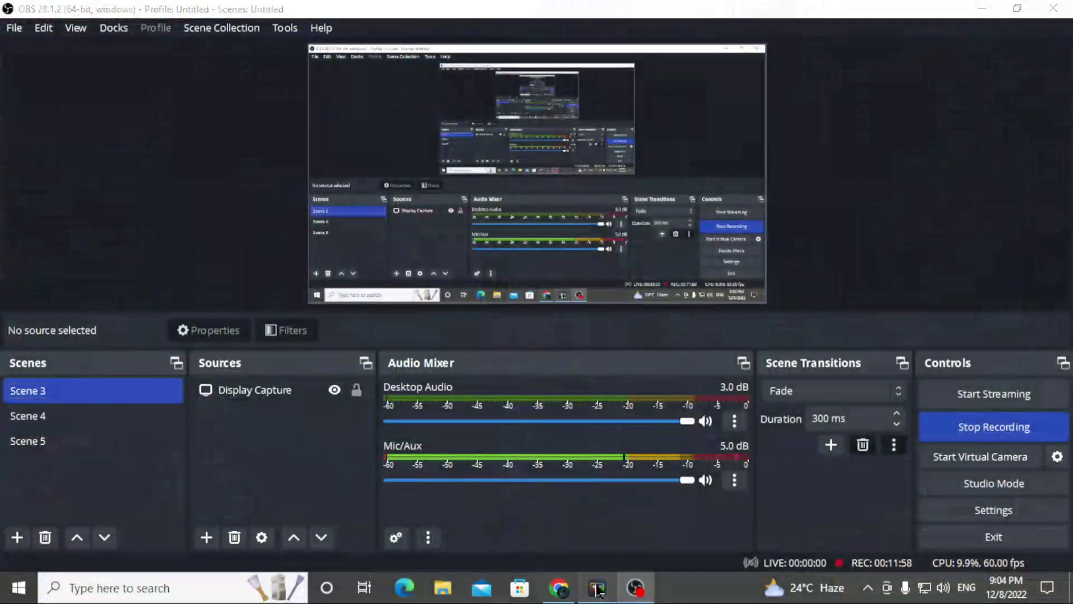
pyautogui.click(625, 590)
pyautogui.click(626, 590)
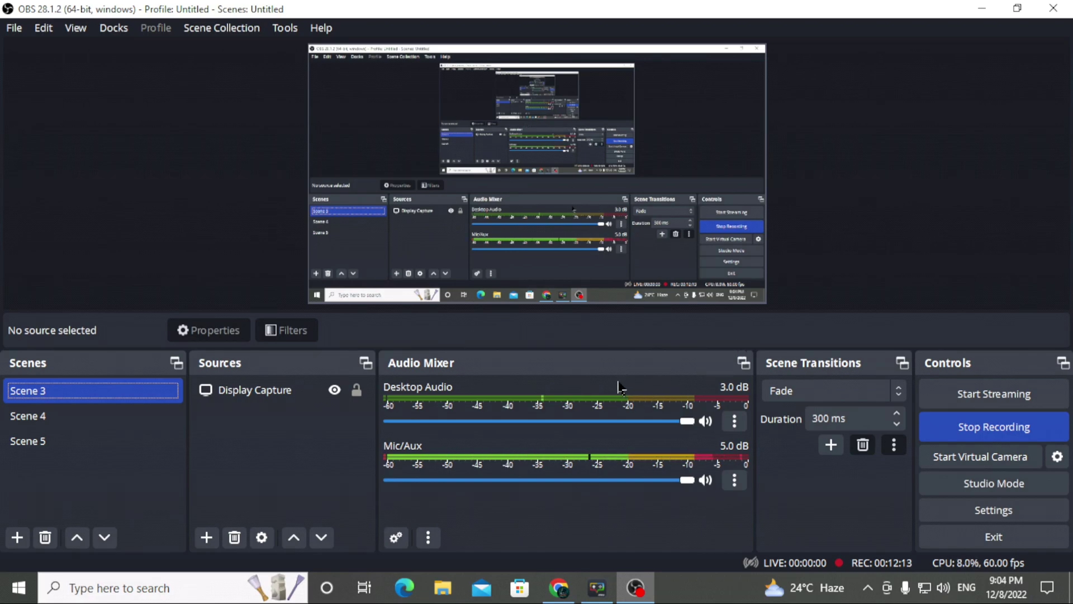
# Switch to Facebook in Chrome, open the Kof gaming Live page and look over its profile and posting options
pyautogui.click(559, 594)
pyautogui.click(134, 13)
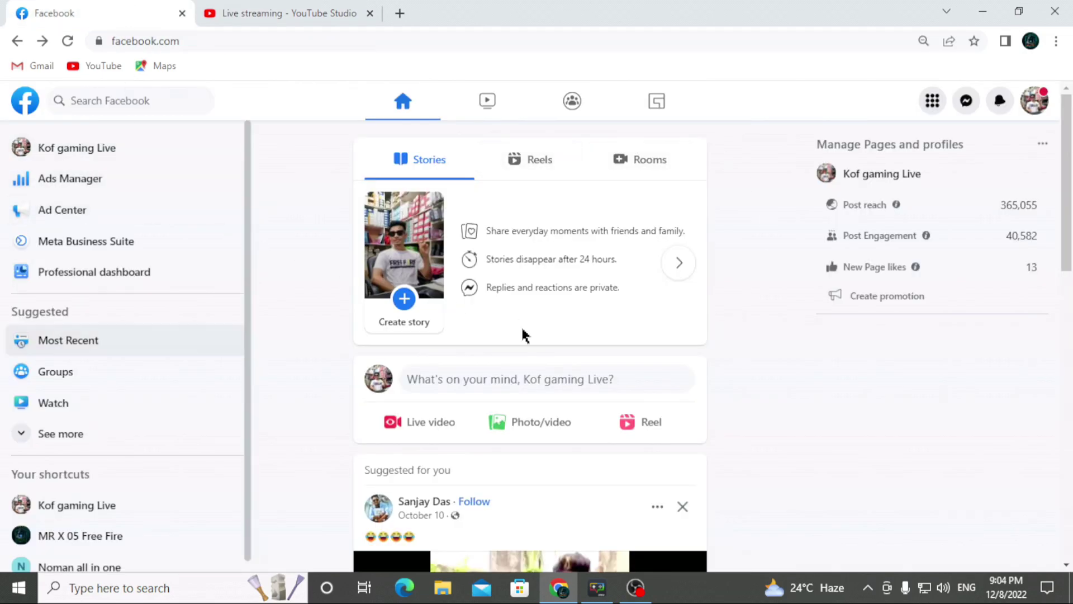
pyautogui.click(56, 148)
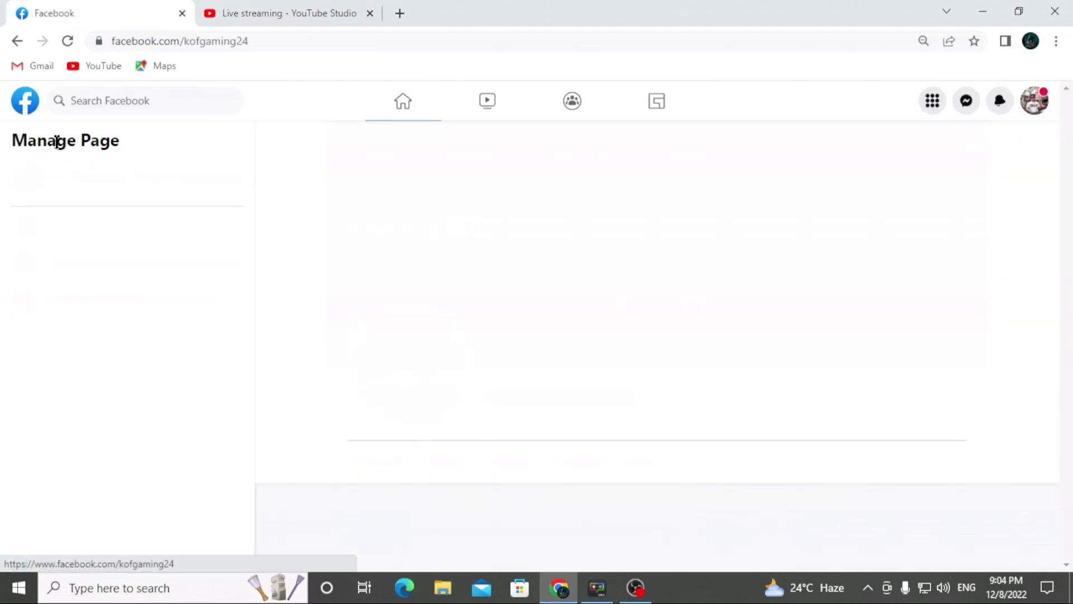
pyautogui.scroll(-5, 582, 352)
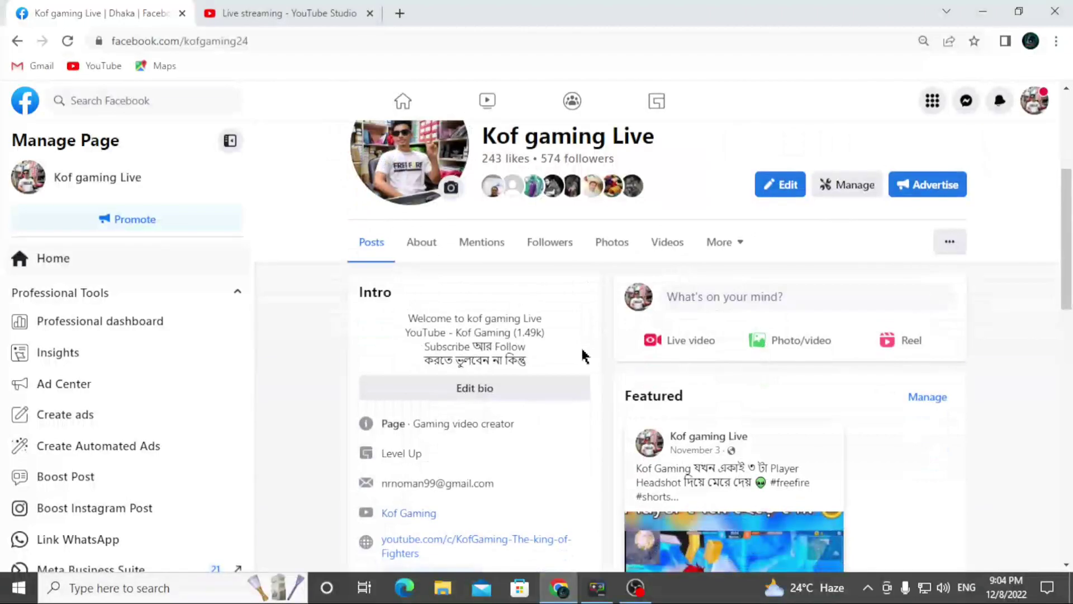
pyautogui.scroll(6, 570, 394)
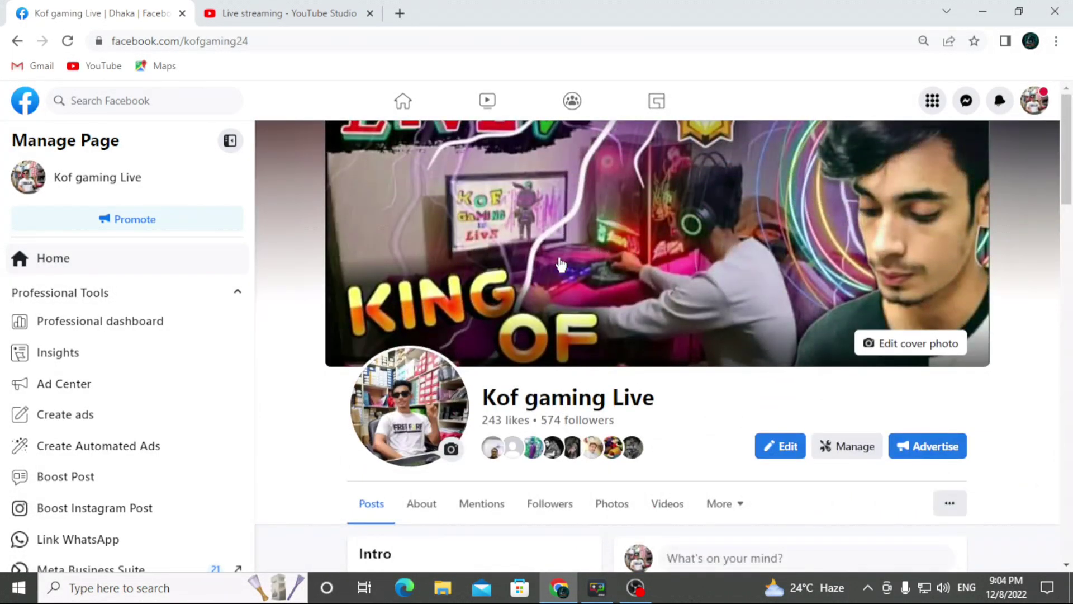
pyautogui.scroll(-3, 561, 264)
pyautogui.scroll(3, 537, 342)
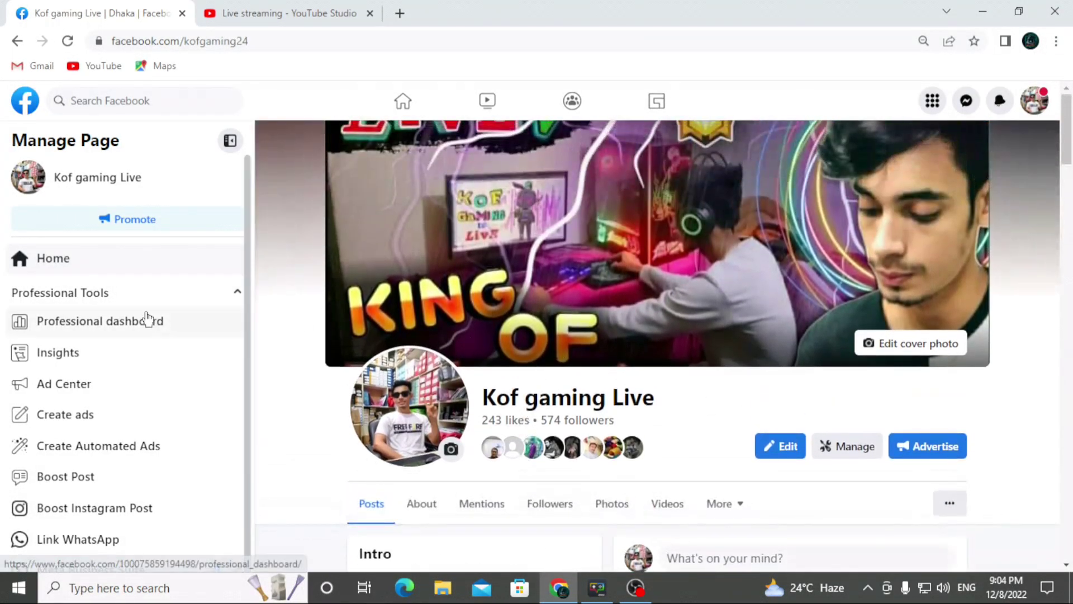
pyautogui.scroll(-4, 618, 313)
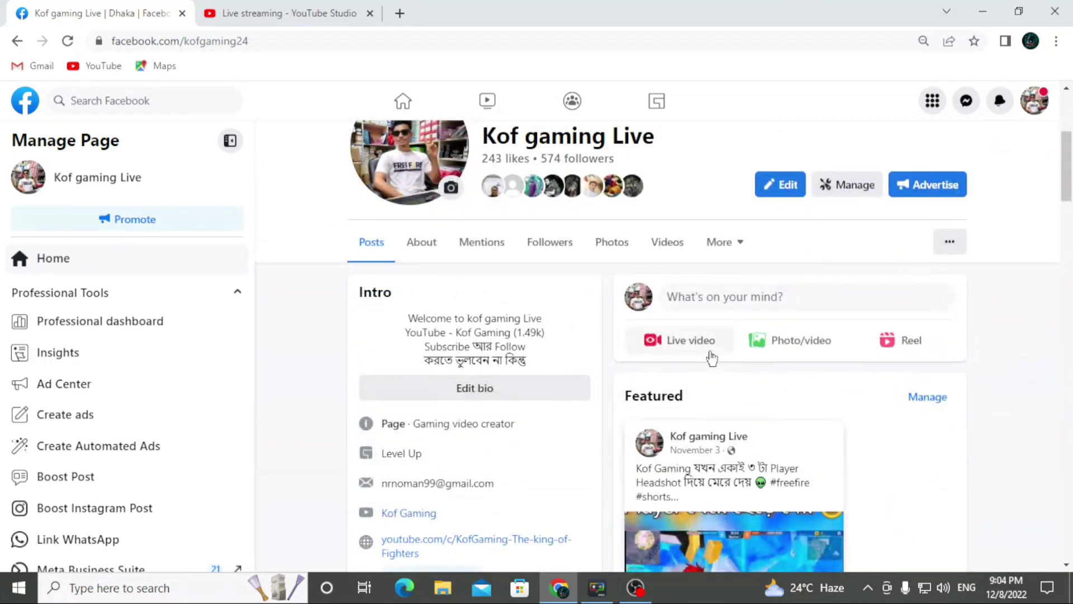
pyautogui.scroll(2, 810, 413)
pyautogui.scroll(-2, 816, 414)
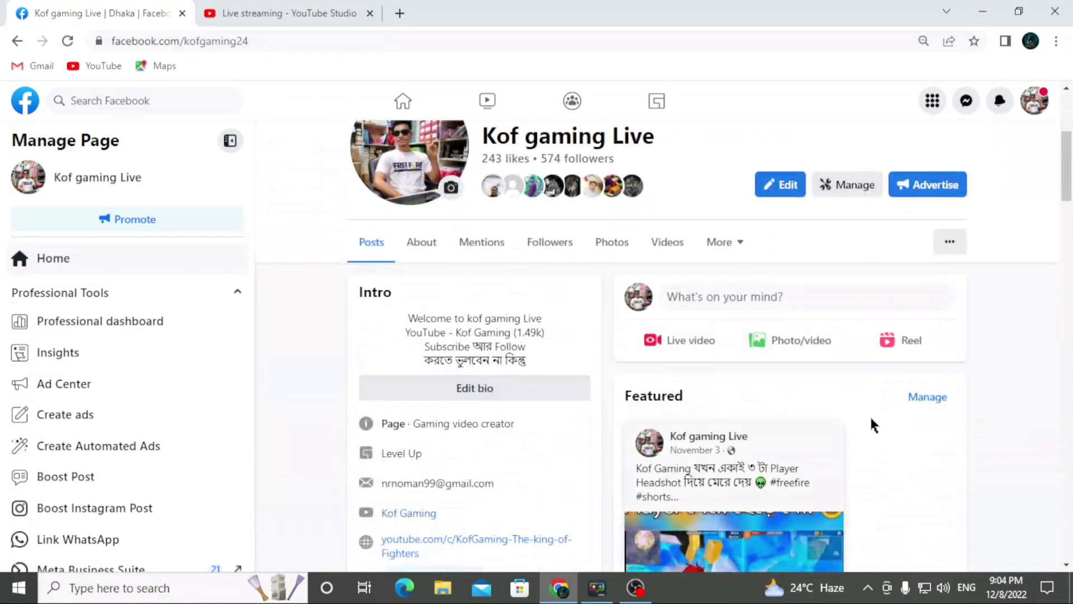
# Create a live video from the Facebook page, choosing to go live now without a test broadcast
pyautogui.click(690, 341)
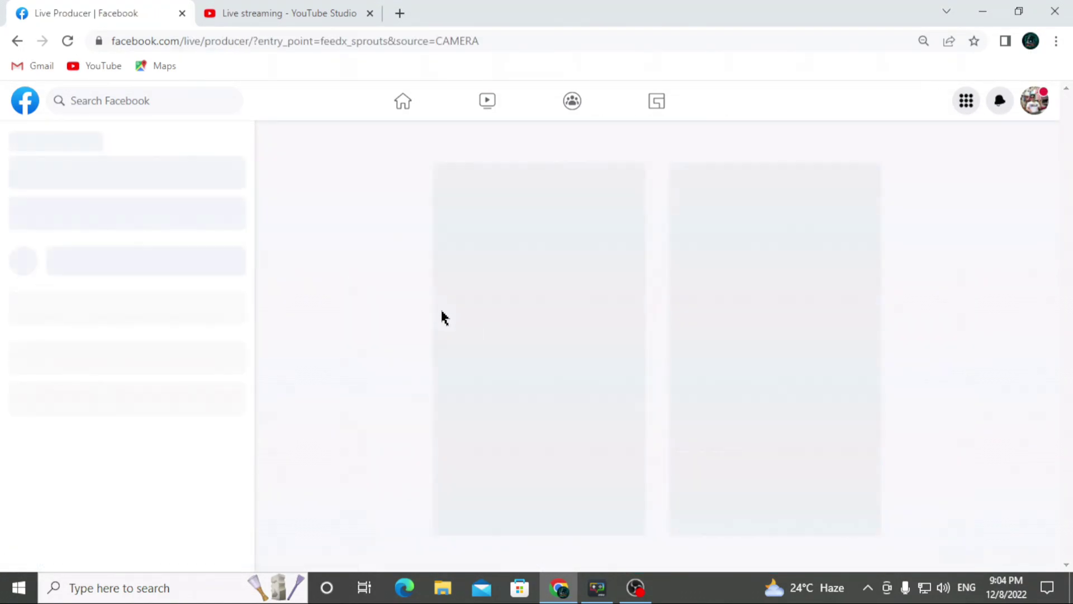
pyautogui.scroll(-5, 425, 330)
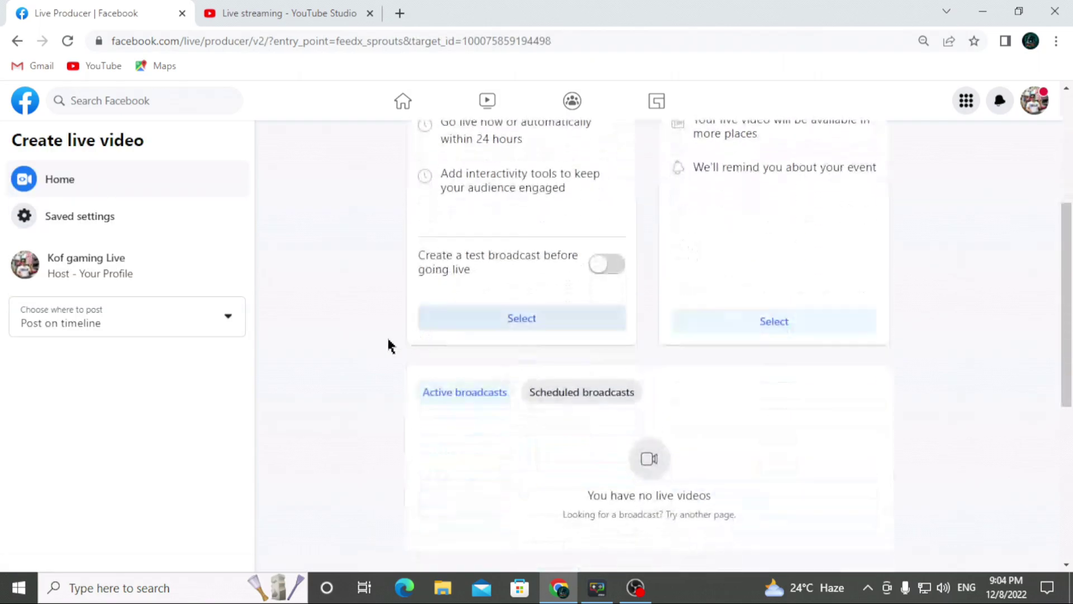
pyautogui.click(530, 329)
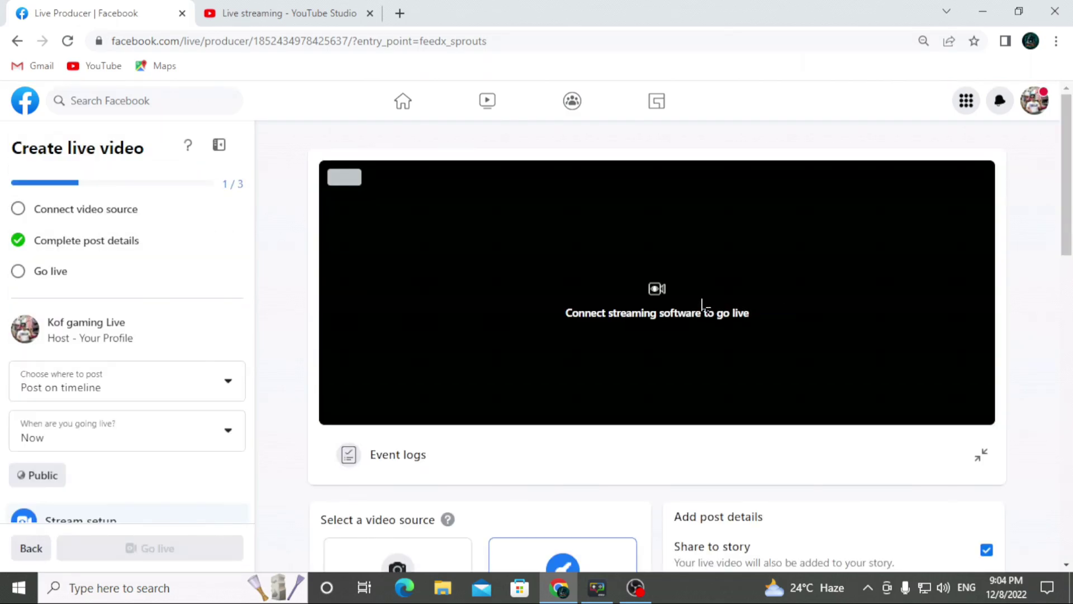
# Review the live video's streaming software setup and post details, and close the post editor without changes
pyautogui.scroll(-5, 703, 438)
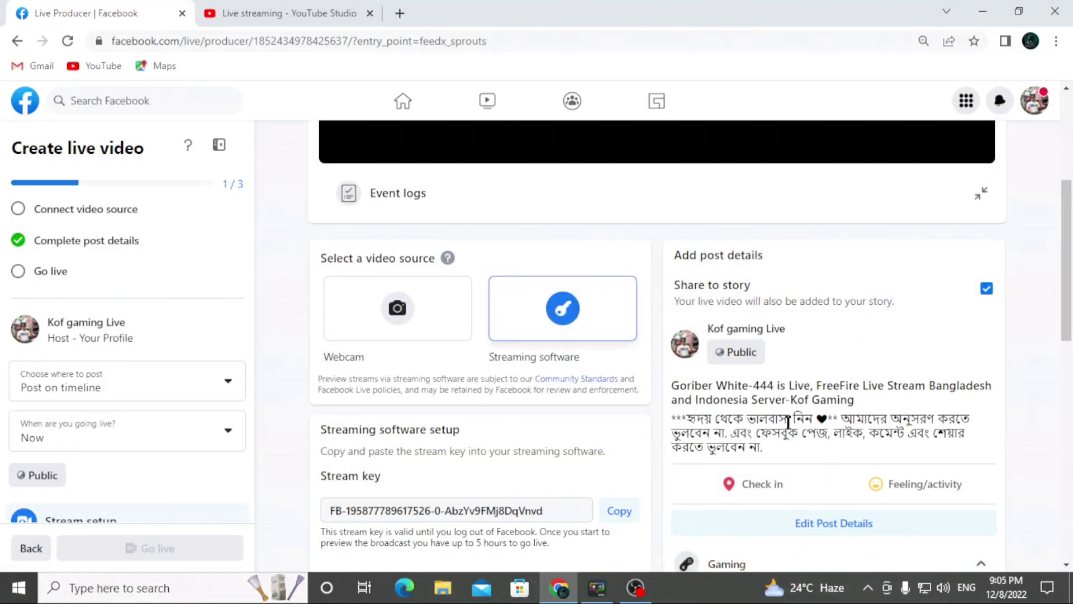
pyautogui.scroll(-2, 783, 422)
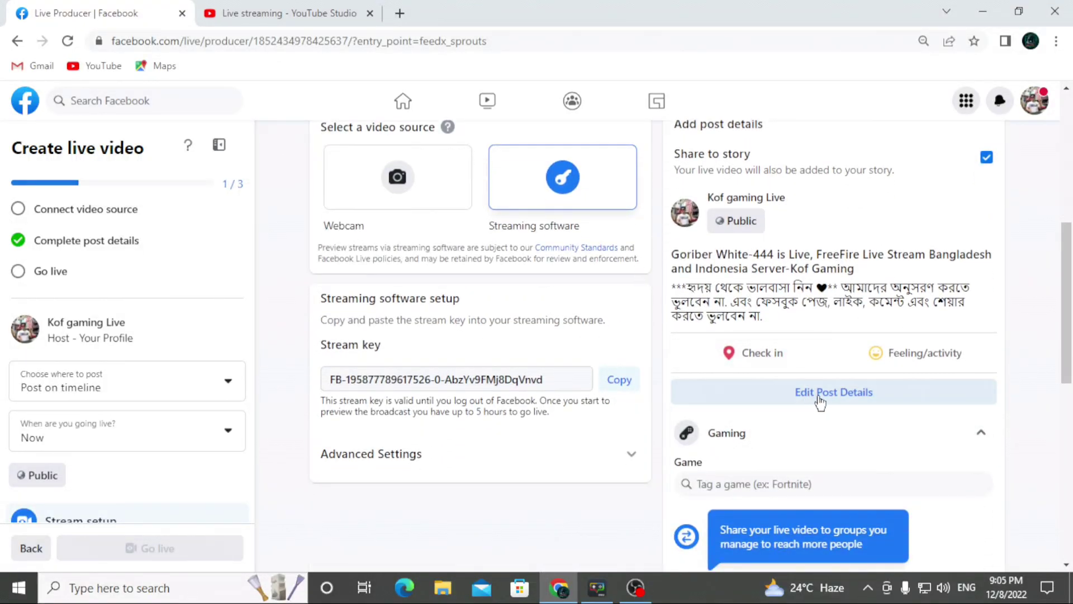
pyautogui.click(819, 394)
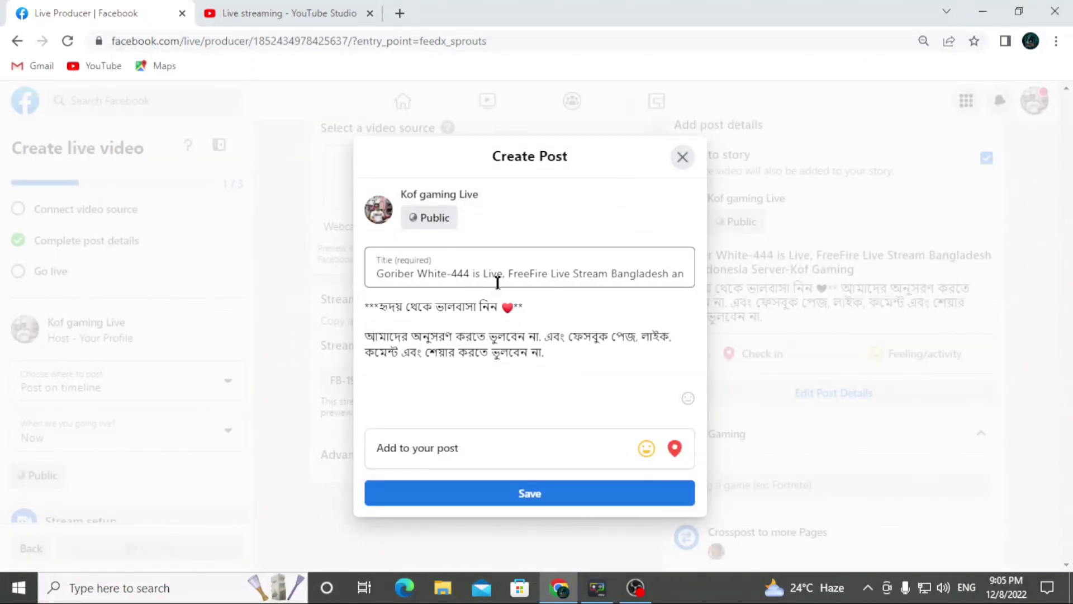
pyautogui.click(682, 157)
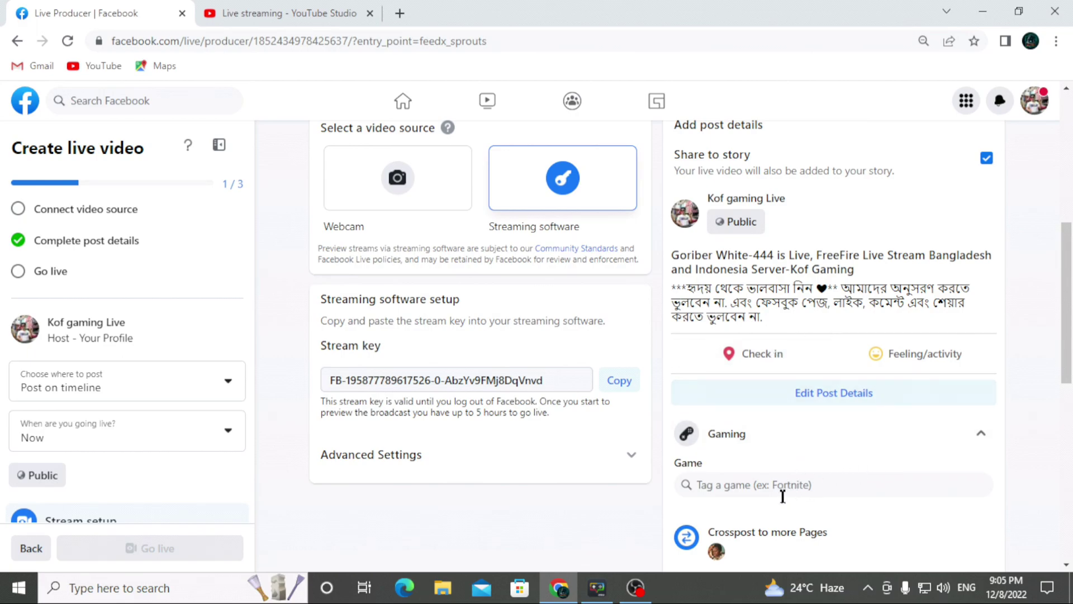
# Tag Garena Free Fire as the live video's game and copy the Facebook stream key
pyautogui.click(801, 487)
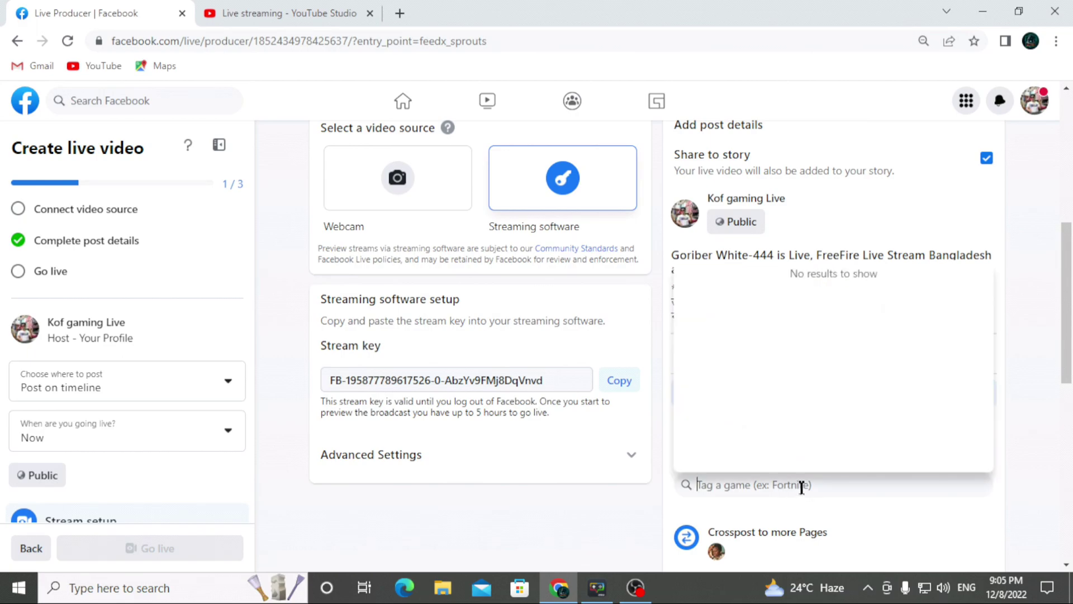
pyautogui.write('gare')
pyautogui.press('Down')
pyautogui.press('Return')
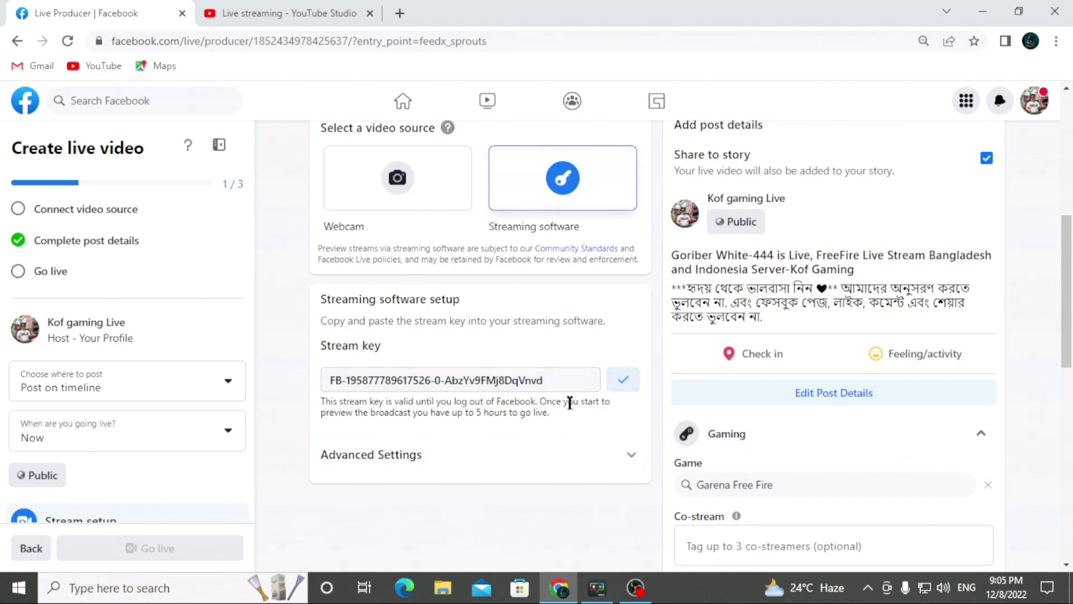
# Switch to OBS, set the stream service to Facebook Live, paste the Facebook stream key and save the settings
pyautogui.click(636, 587)
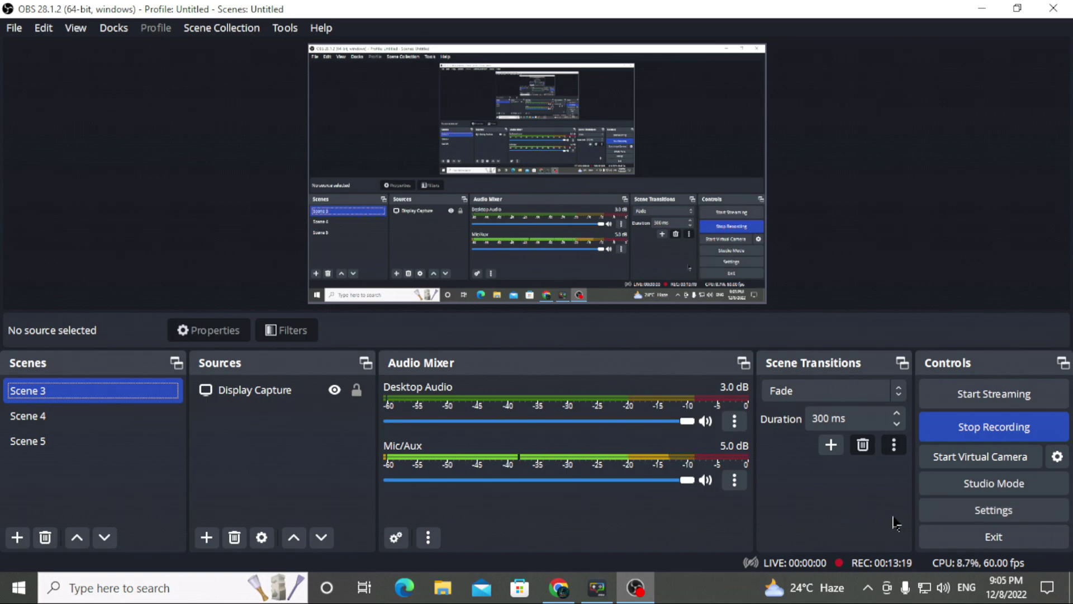
pyautogui.click(965, 509)
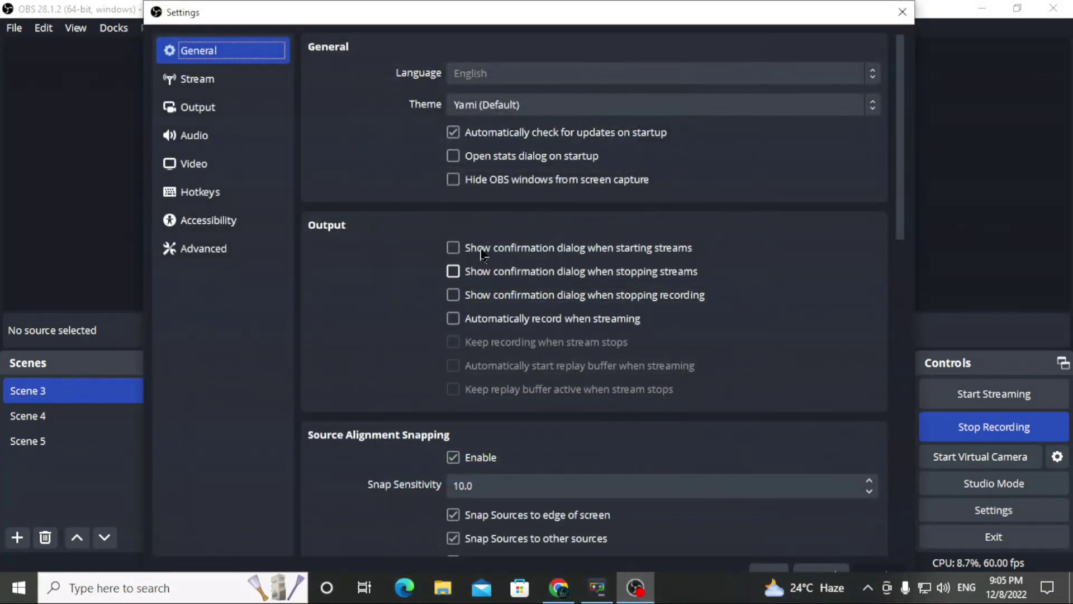
pyautogui.click(172, 80)
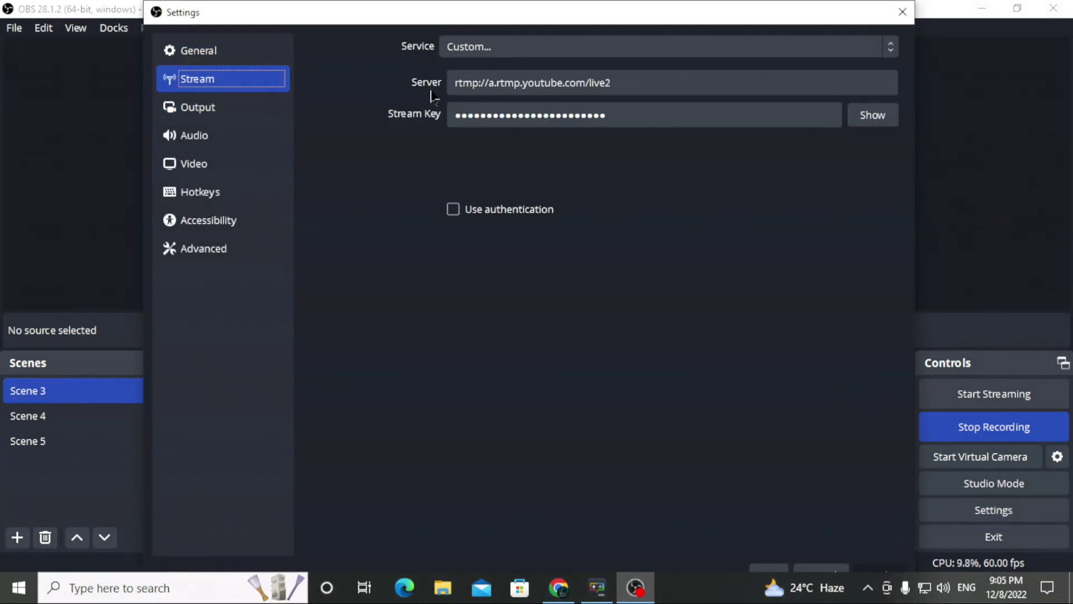
pyautogui.click(519, 51)
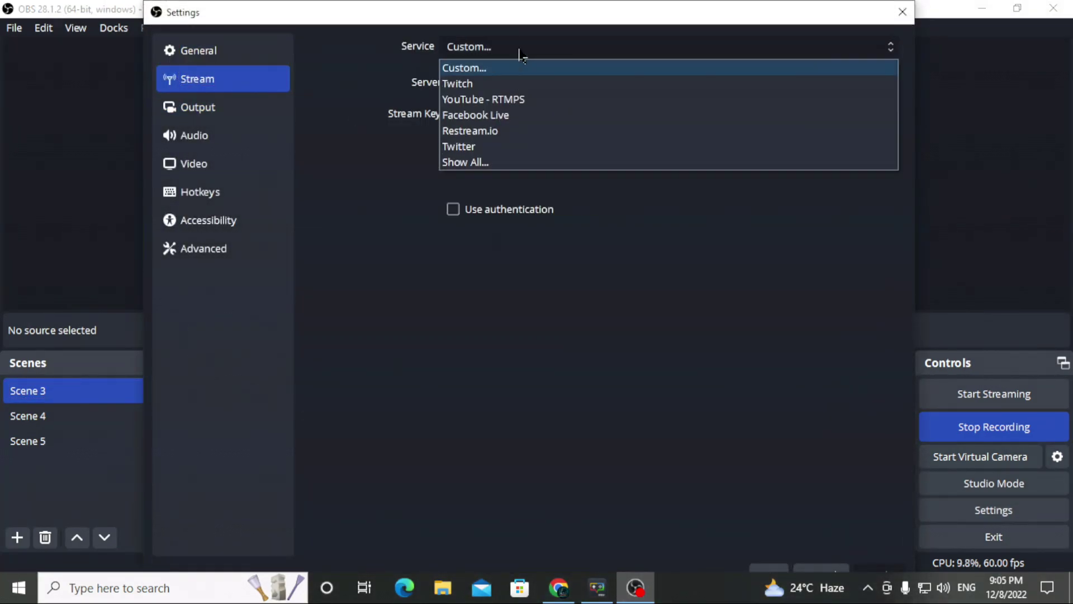
pyautogui.click(510, 116)
pyautogui.click(683, 121)
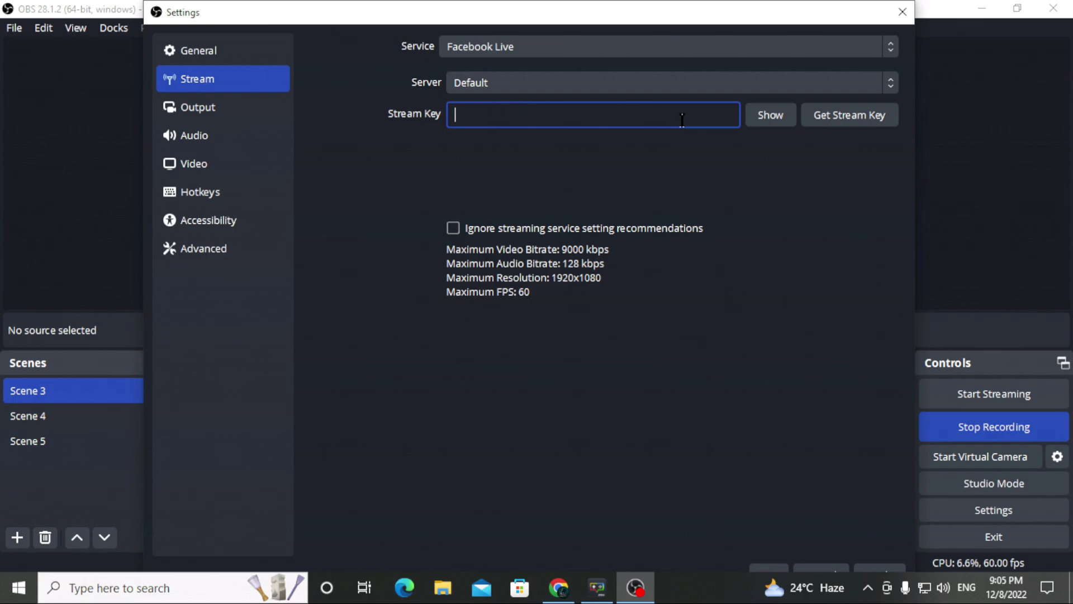
pyautogui.hotkey('ctrl', 'v')
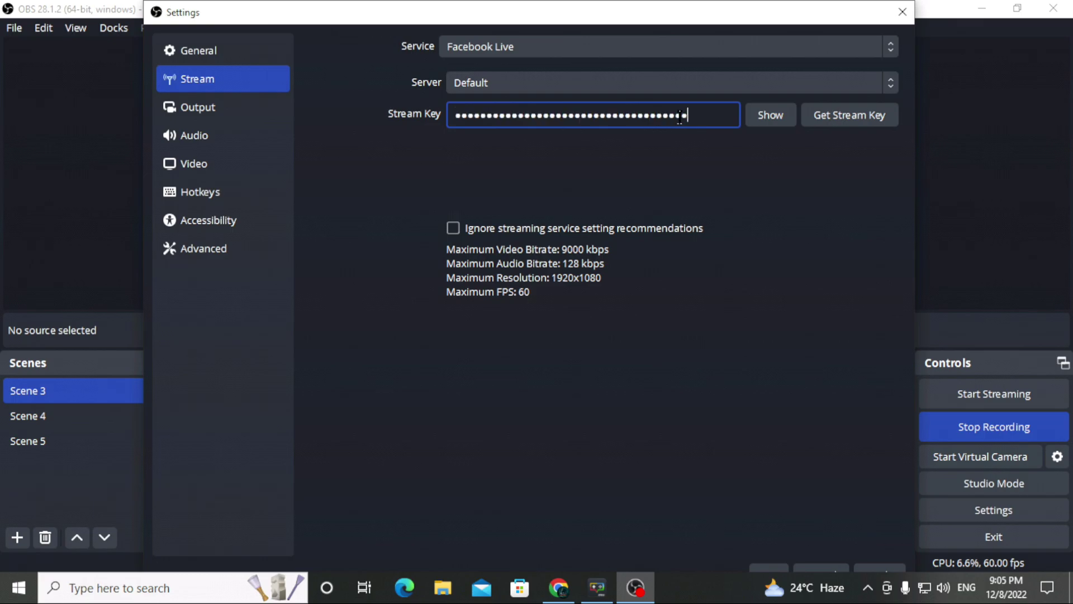
pyautogui.click(770, 114)
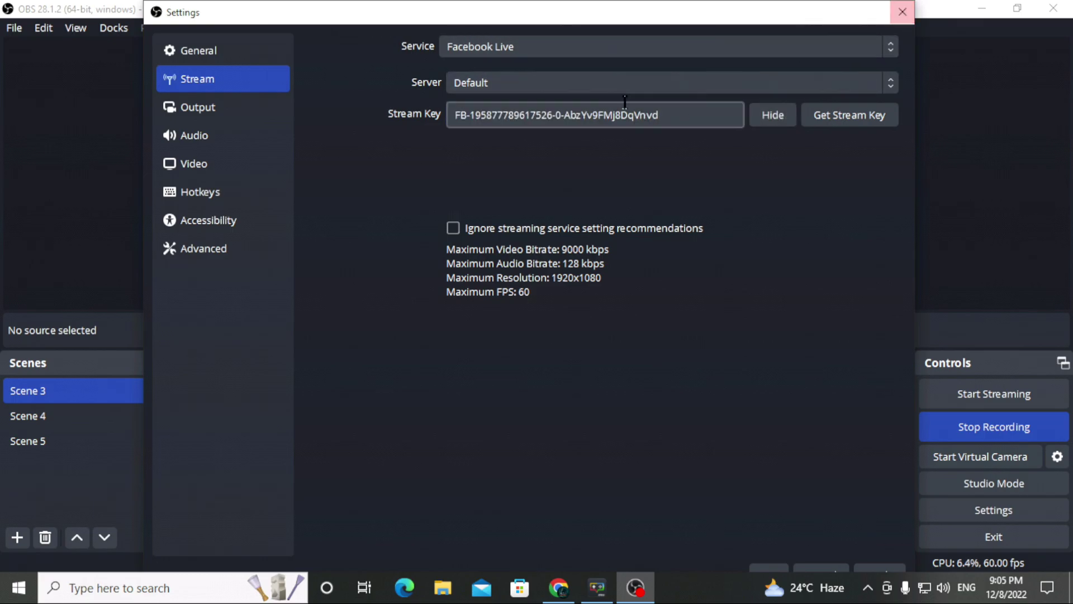
pyautogui.click(902, 12)
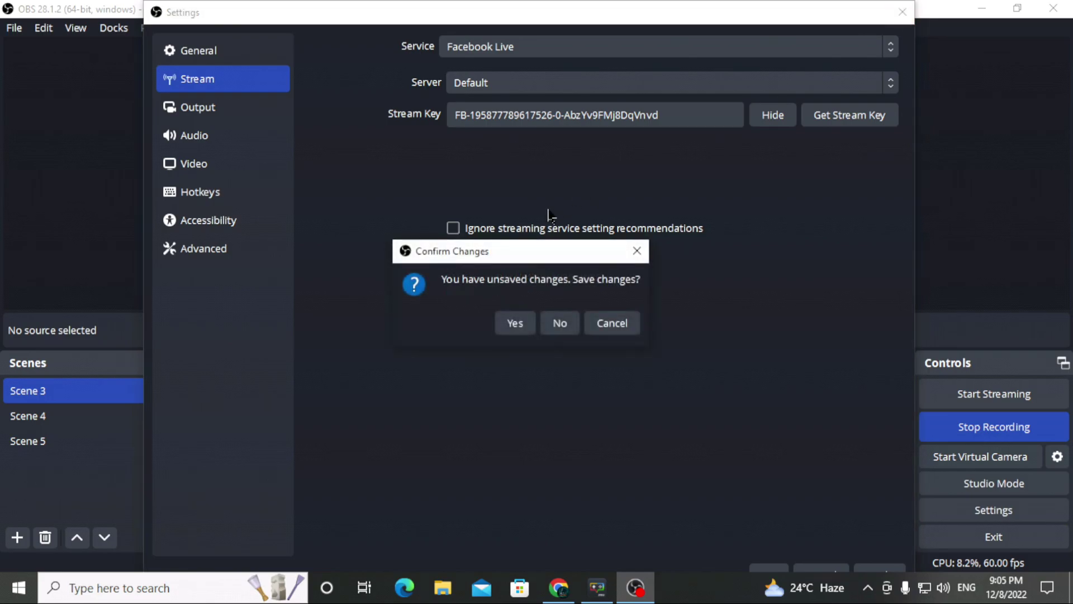
pyautogui.click(528, 322)
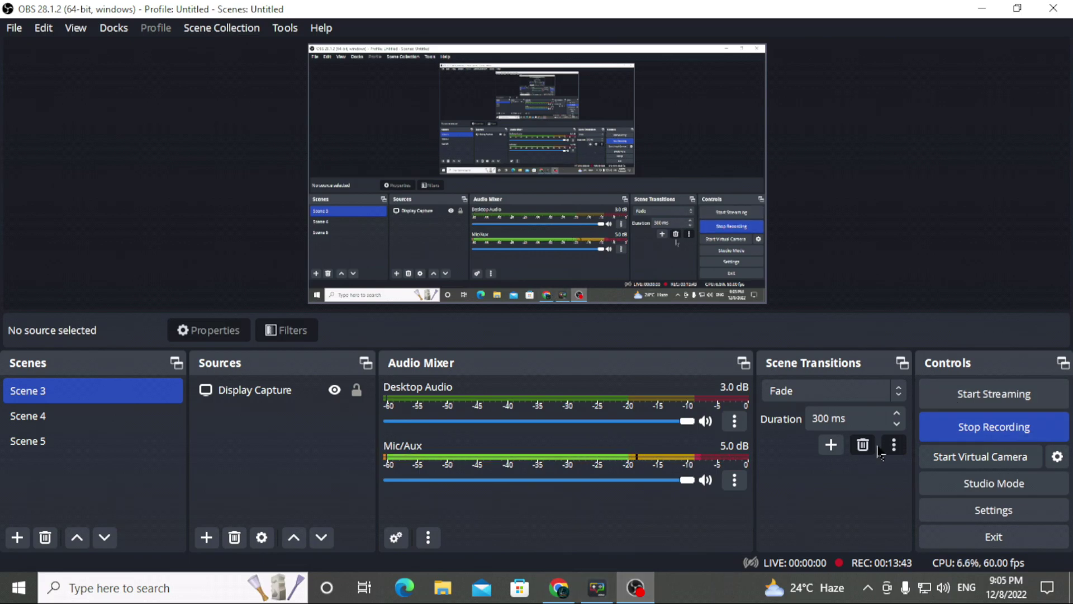
# Start streaming and check the incoming preview and stream setup in Facebook's Live Producer in Chrome
pyautogui.click(992, 398)
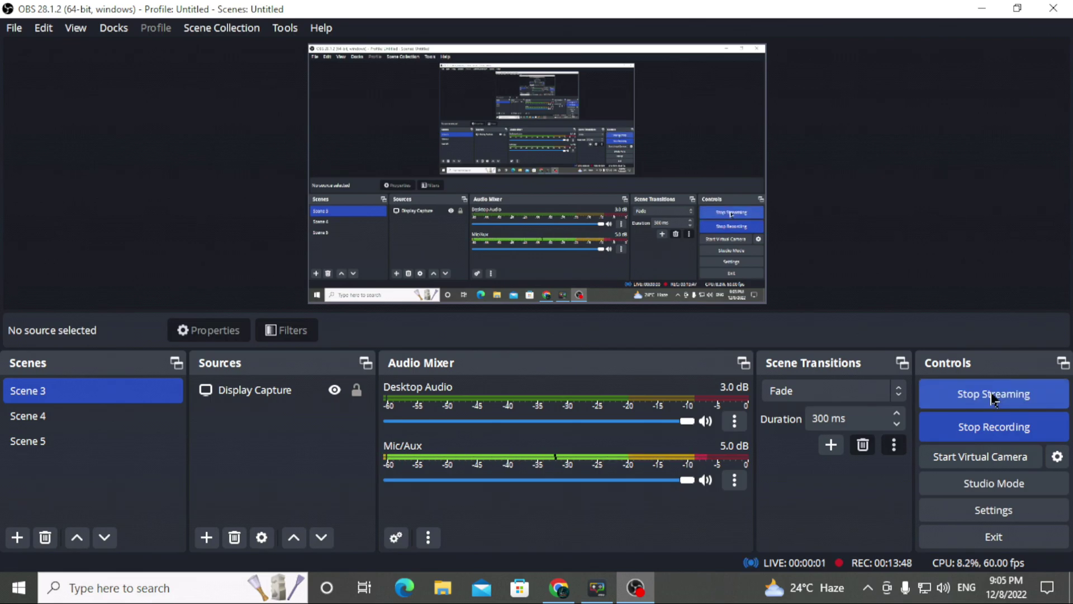
pyautogui.click(558, 588)
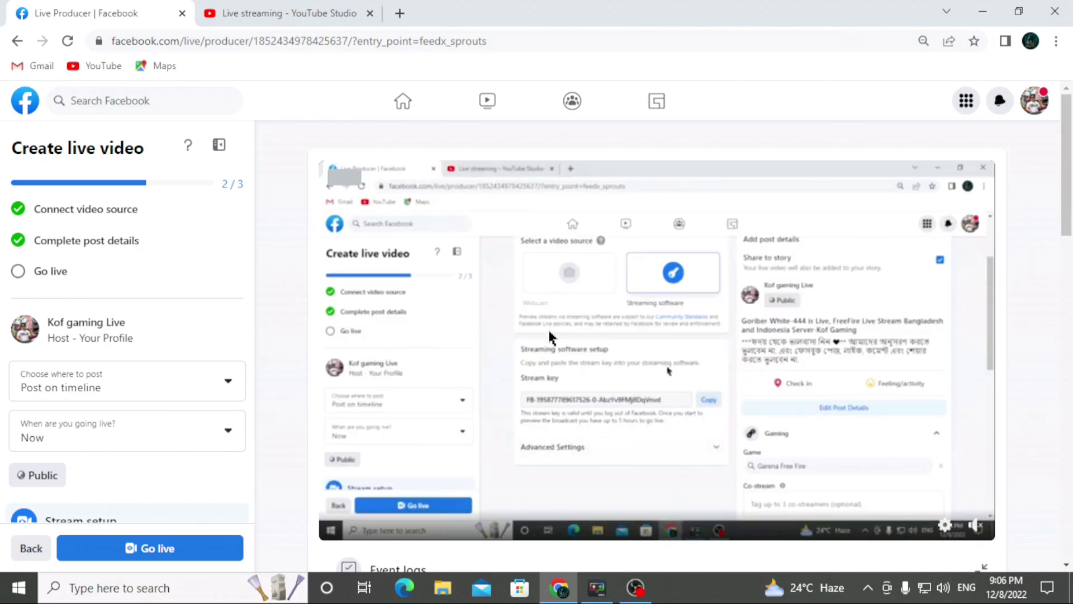
pyautogui.scroll(-5, 628, 397)
pyautogui.scroll(5, 628, 398)
pyautogui.scroll(-2, 579, 308)
pyautogui.scroll(-5, 611, 364)
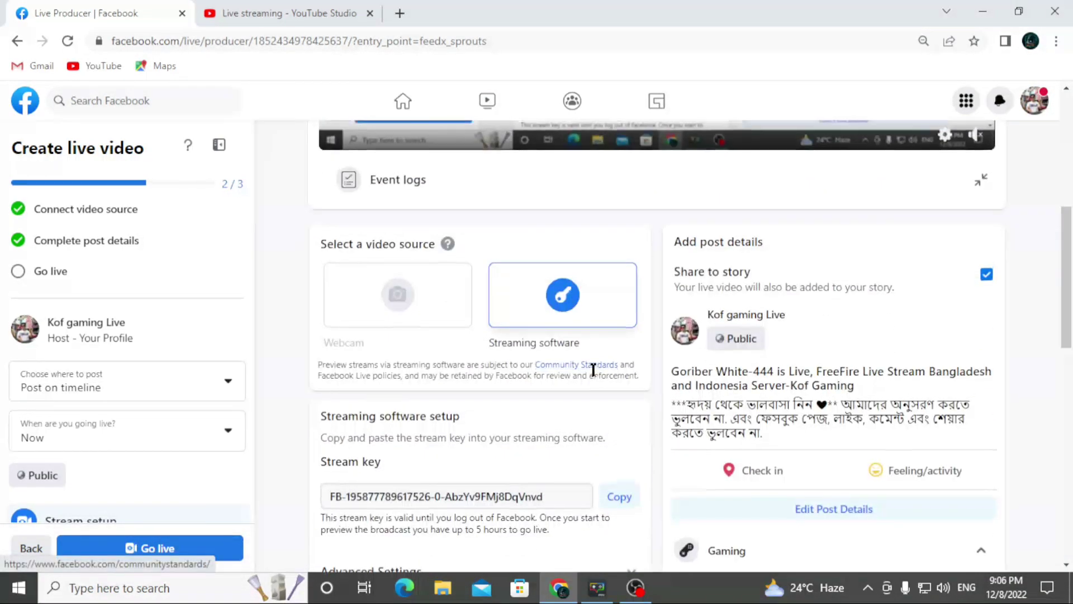
pyautogui.scroll(5, 594, 369)
pyautogui.scroll(-8, 708, 435)
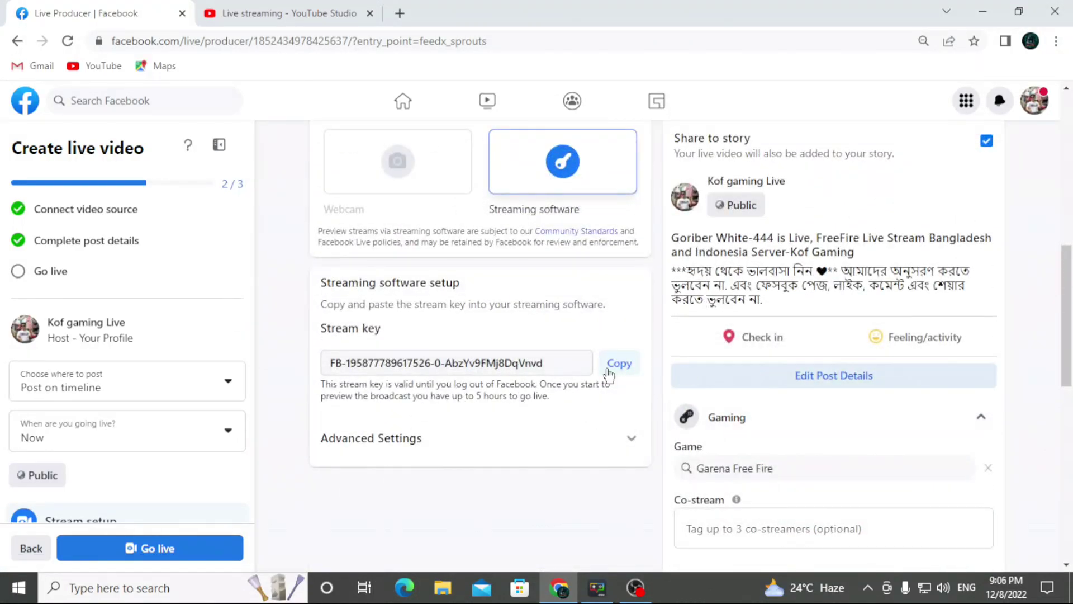
pyautogui.scroll(10, 555, 486)
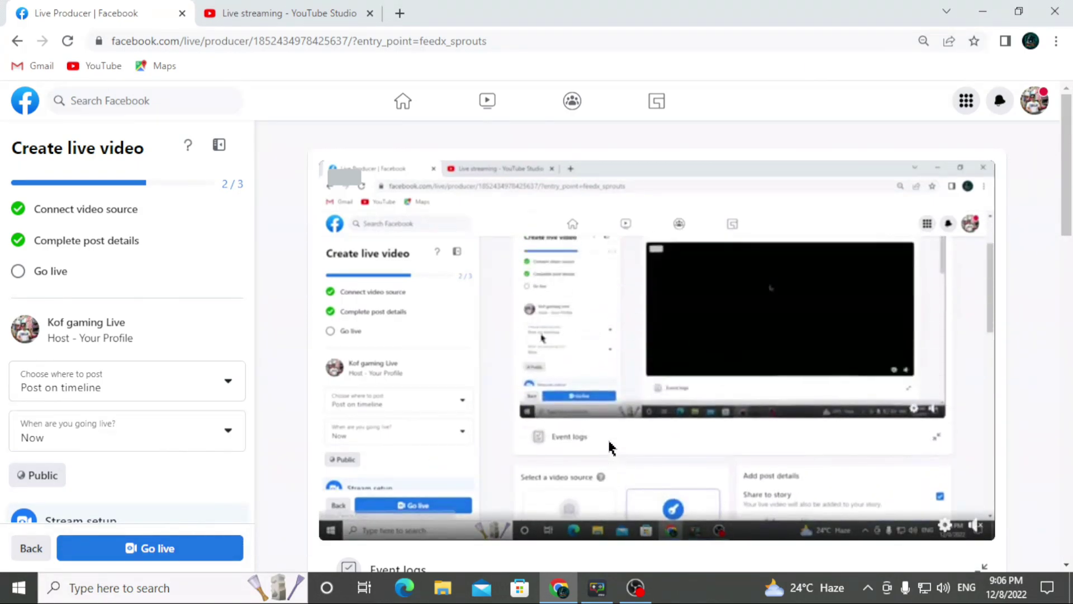
# Return to OBS and stop the stream
pyautogui.hotkey('alt', 'Tab')
pyautogui.click(977, 394)
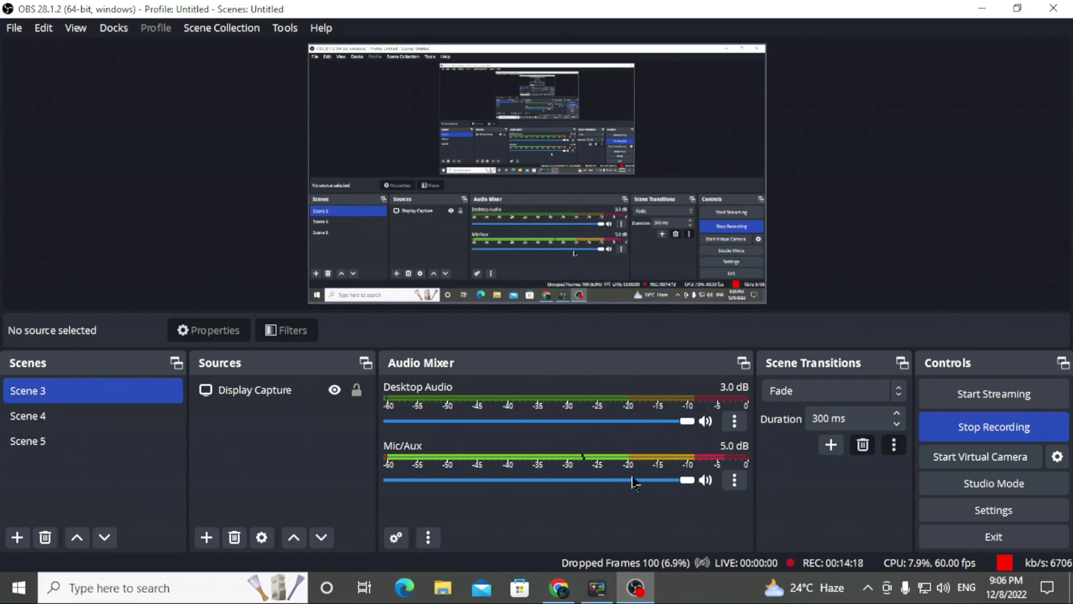
# Compare the resolution and FPS, the streaming bitrate, and the Facebook Live service limits in the OBS settings
pyautogui.click(990, 510)
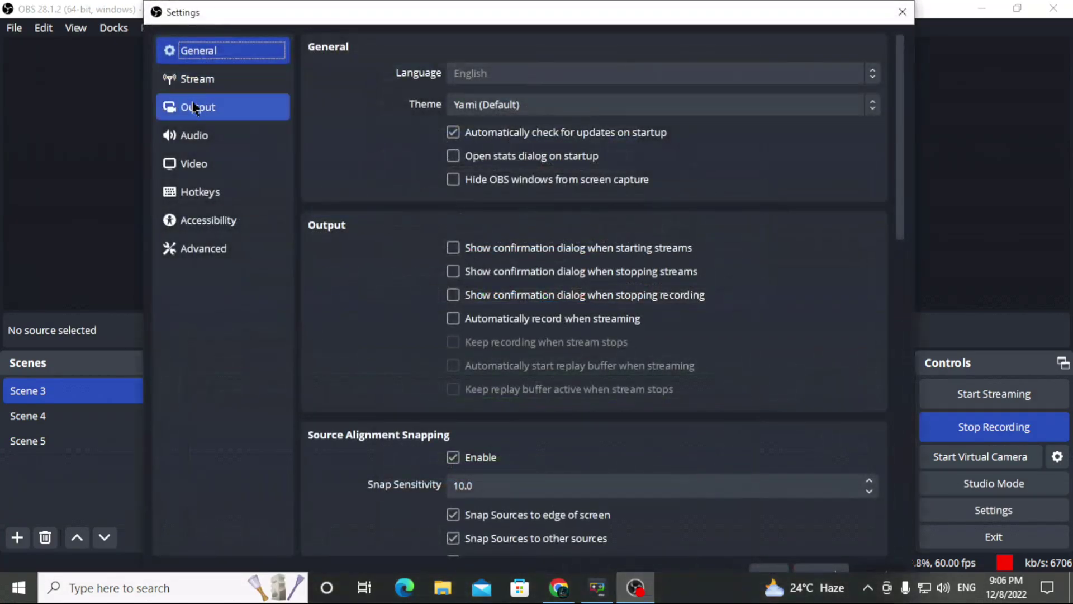
pyautogui.click(217, 170)
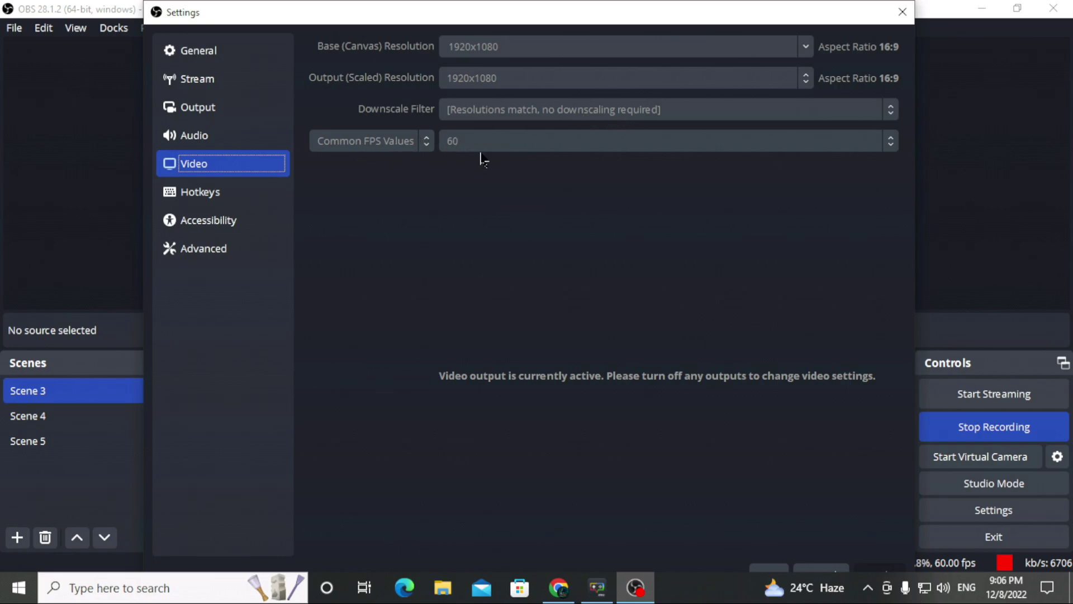
pyautogui.click(208, 109)
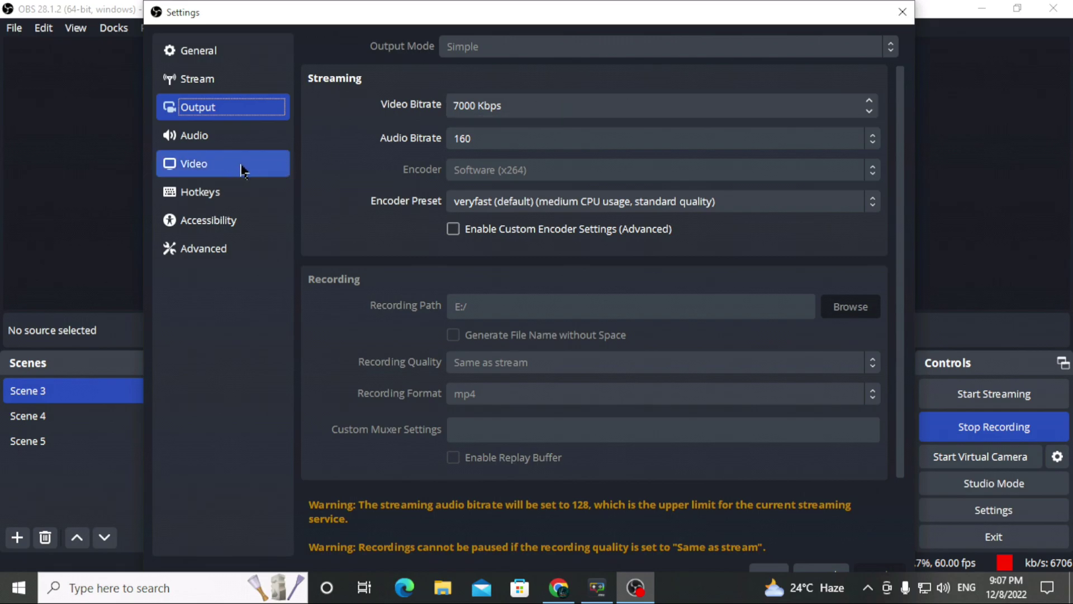
pyautogui.click(242, 166)
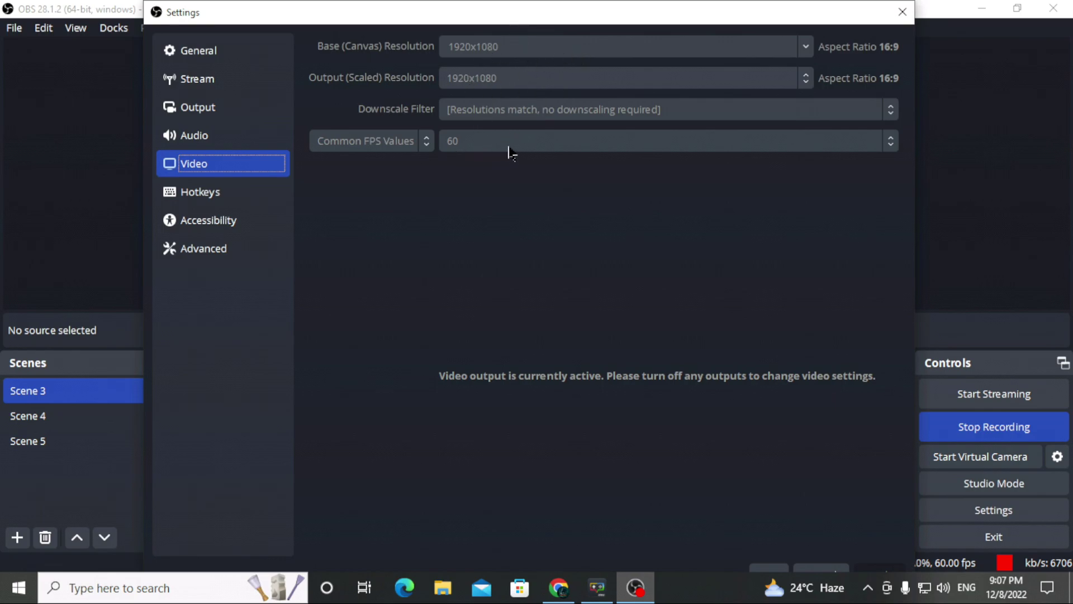
pyautogui.click(213, 109)
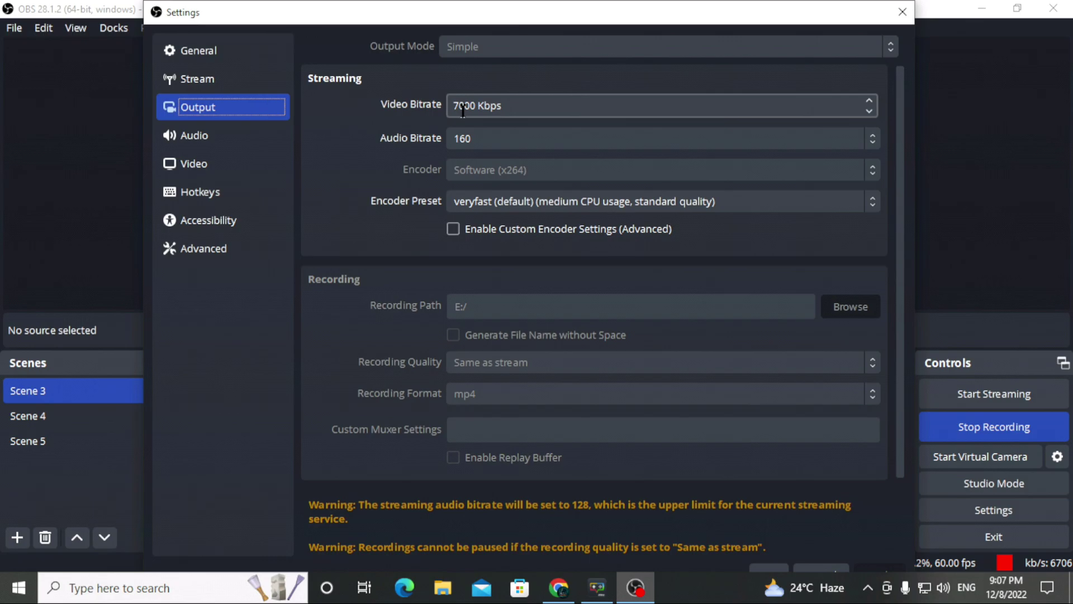
pyautogui.click(173, 82)
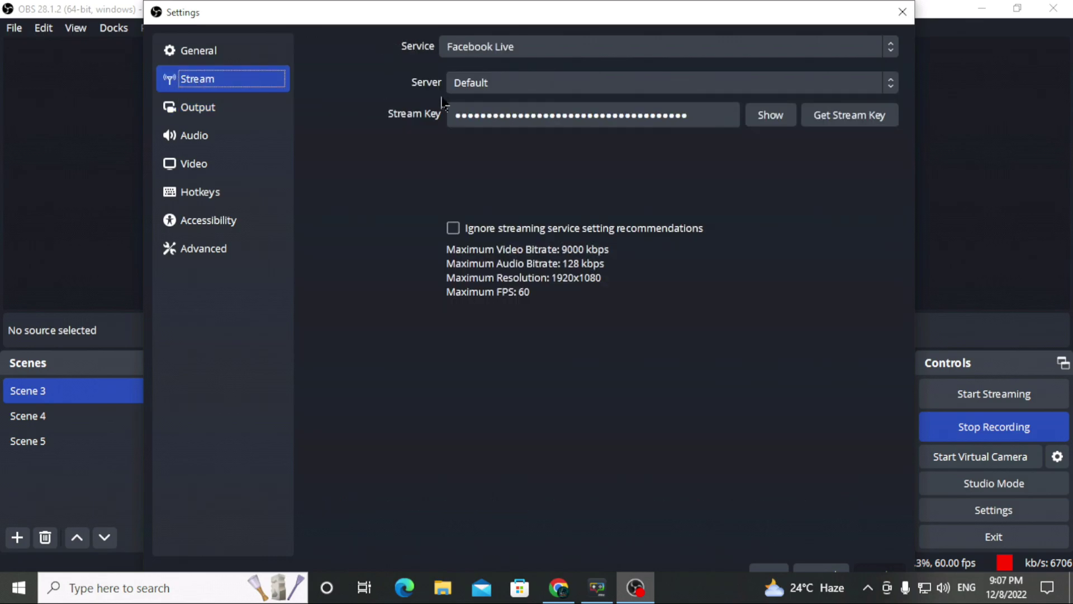
pyautogui.click(200, 163)
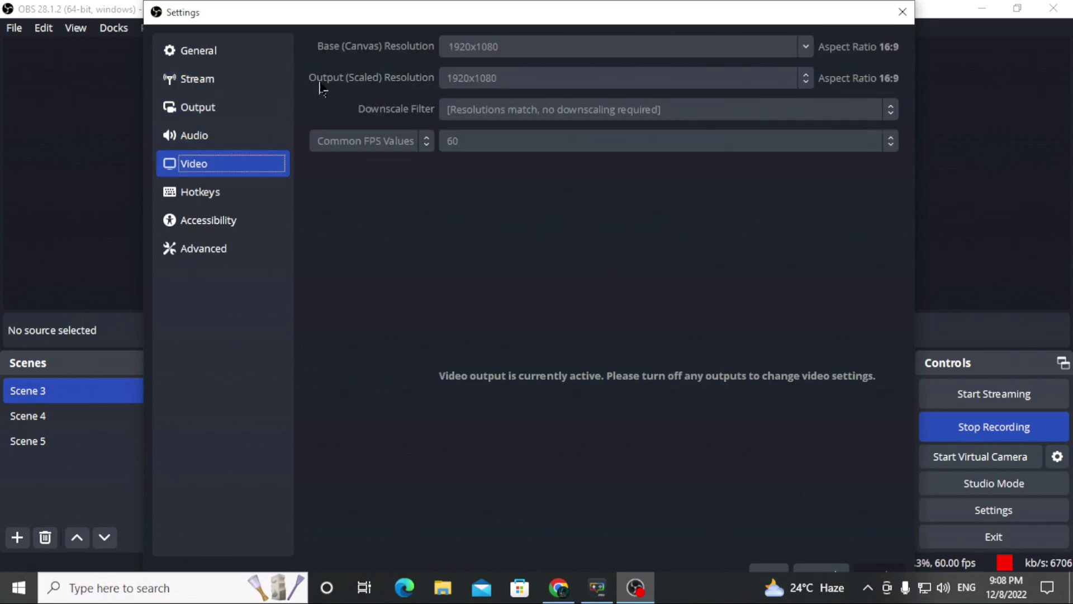
pyautogui.click(210, 81)
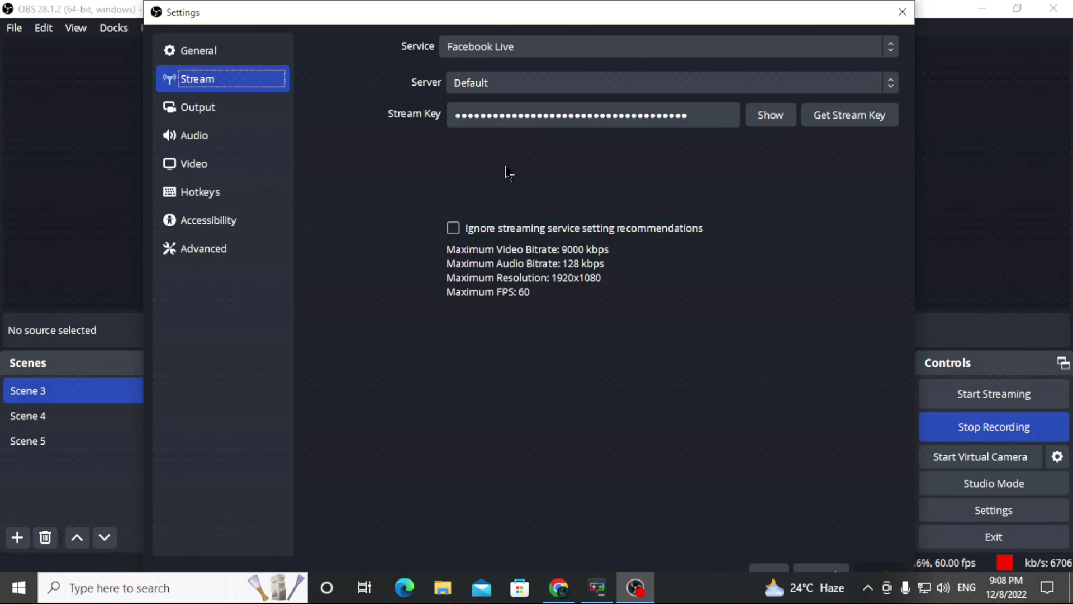
# Review the streaming output settings and the available encoder presets, keeping the veryfast preset
pyautogui.click(230, 109)
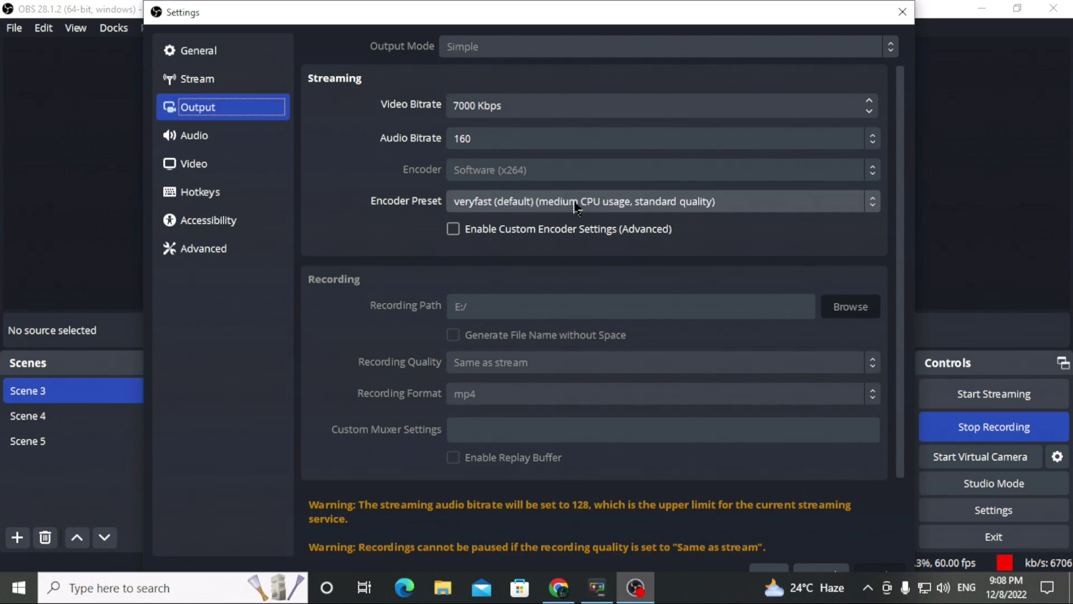
pyautogui.click(763, 209)
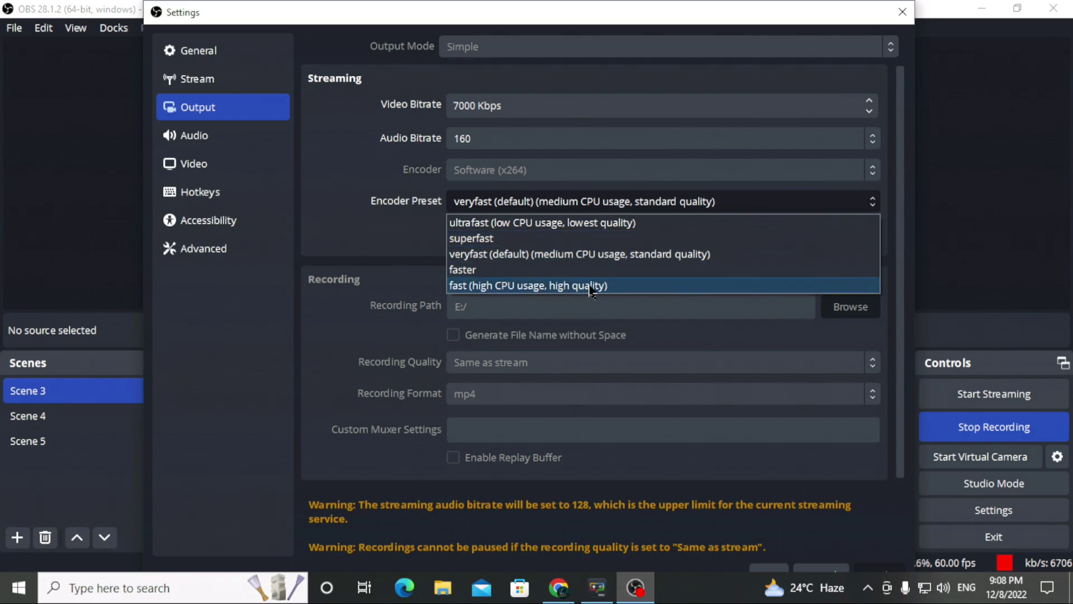
pyautogui.click(797, 202)
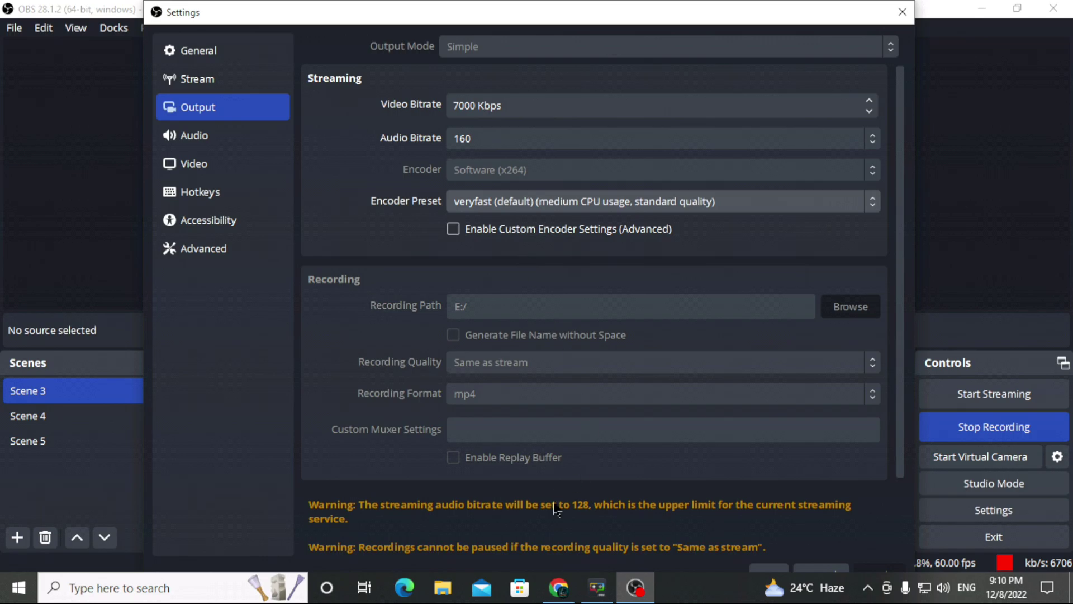
# Switch to Chrome, run an internet speed test on fast.com in a new tab, and close that tab
pyautogui.click(558, 587)
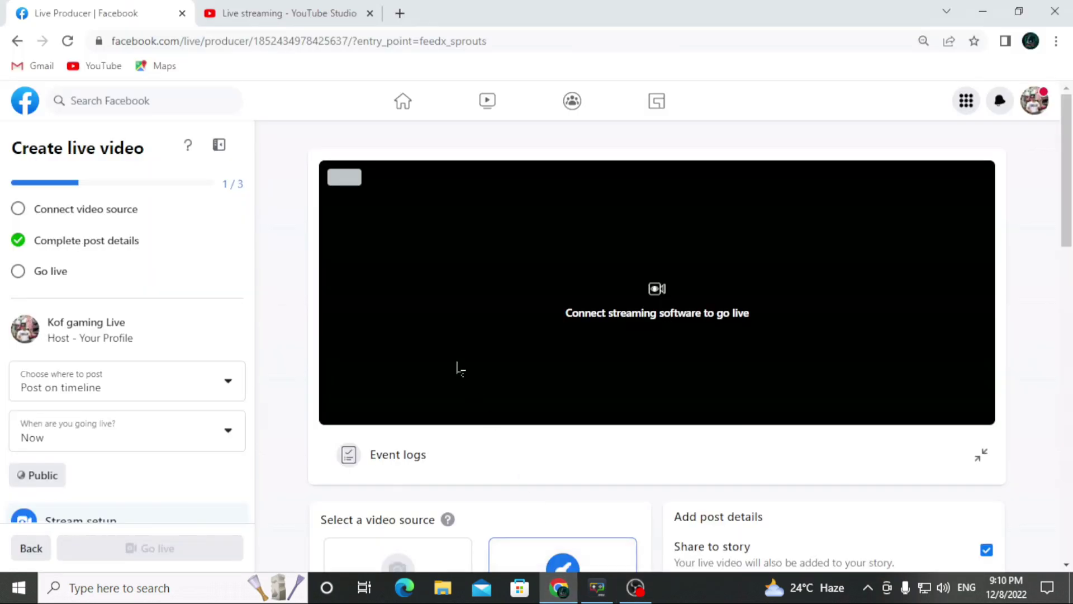
pyautogui.click(402, 19)
pyautogui.click(490, 318)
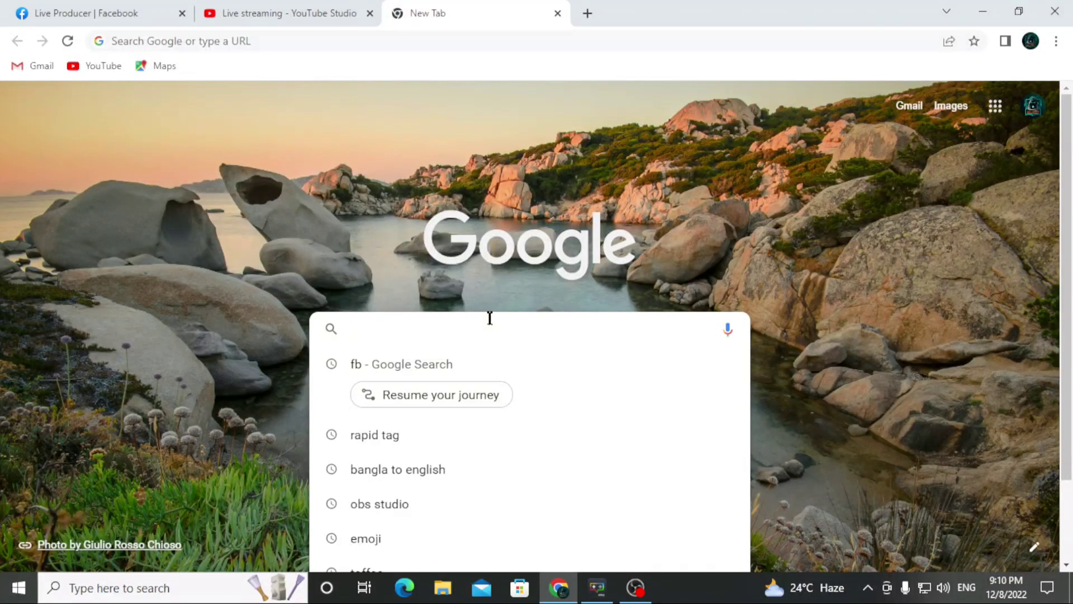
pyautogui.write('fast.com')
pyautogui.press('Return')
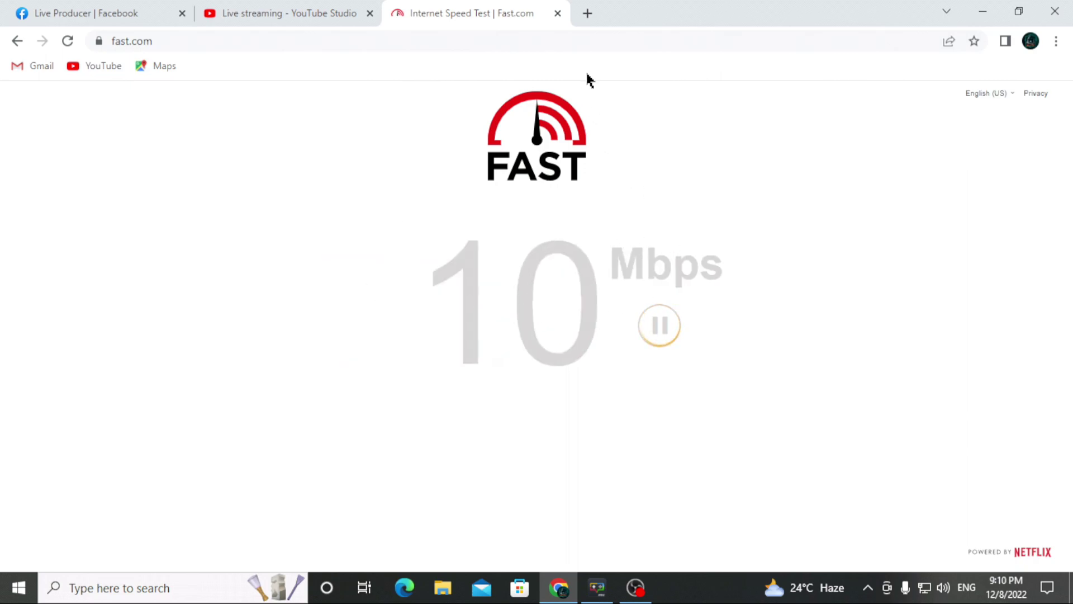
pyautogui.click(556, 14)
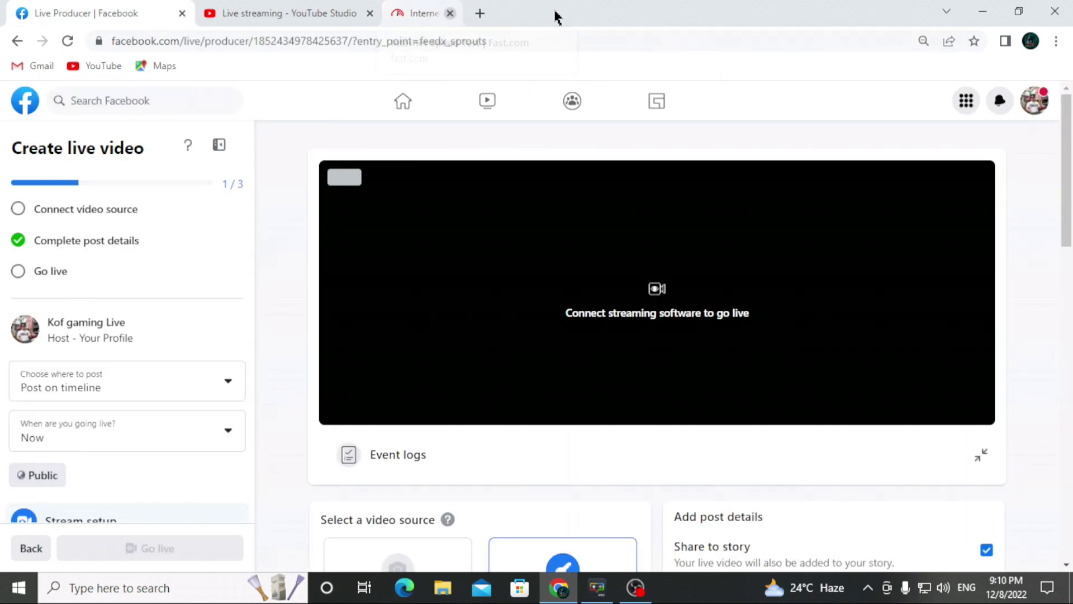
# Switch back to OBS and compare the resolution and FPS settings with the streaming bitrate settings
pyautogui.click(636, 587)
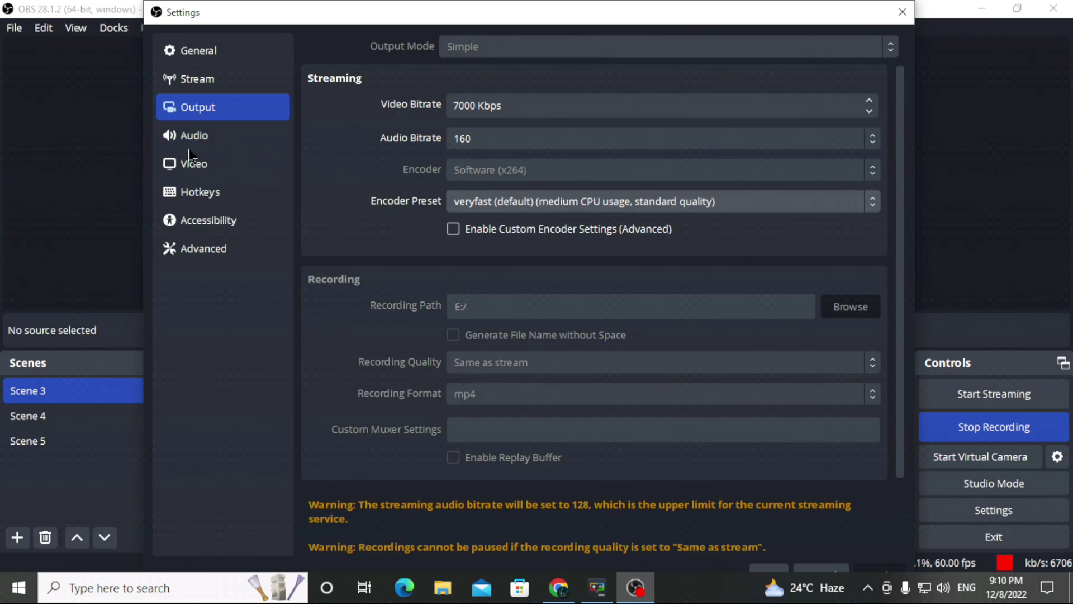
pyautogui.click(258, 164)
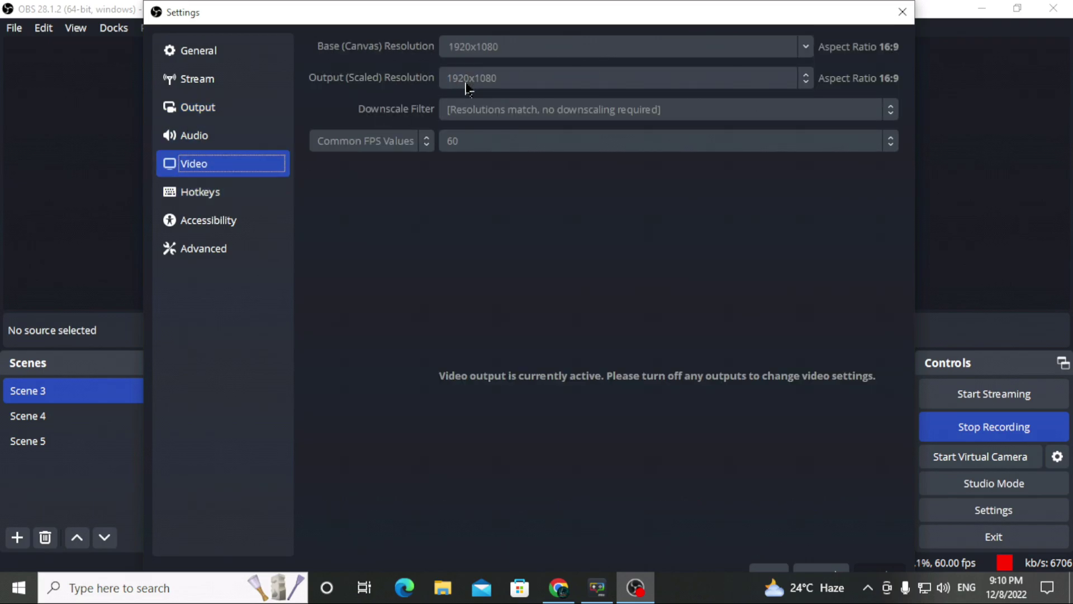
pyautogui.click(196, 108)
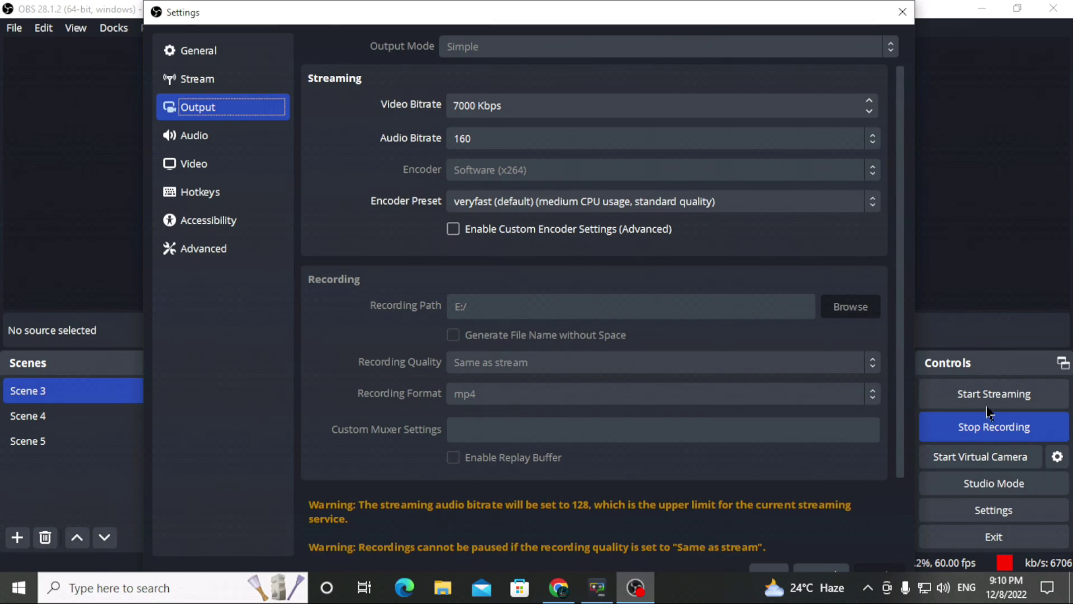
pyautogui.click(202, 169)
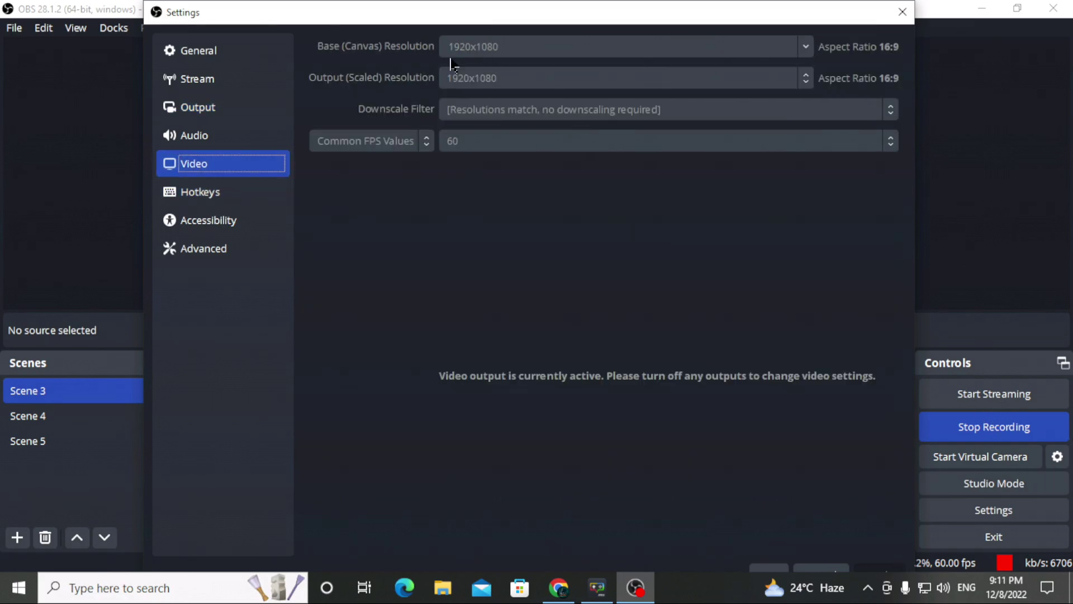
# Look through the hotkey, accessibility and advanced settings, including the recording, stream delay and automatic reconnect options
pyautogui.click(201, 196)
pyautogui.click(198, 223)
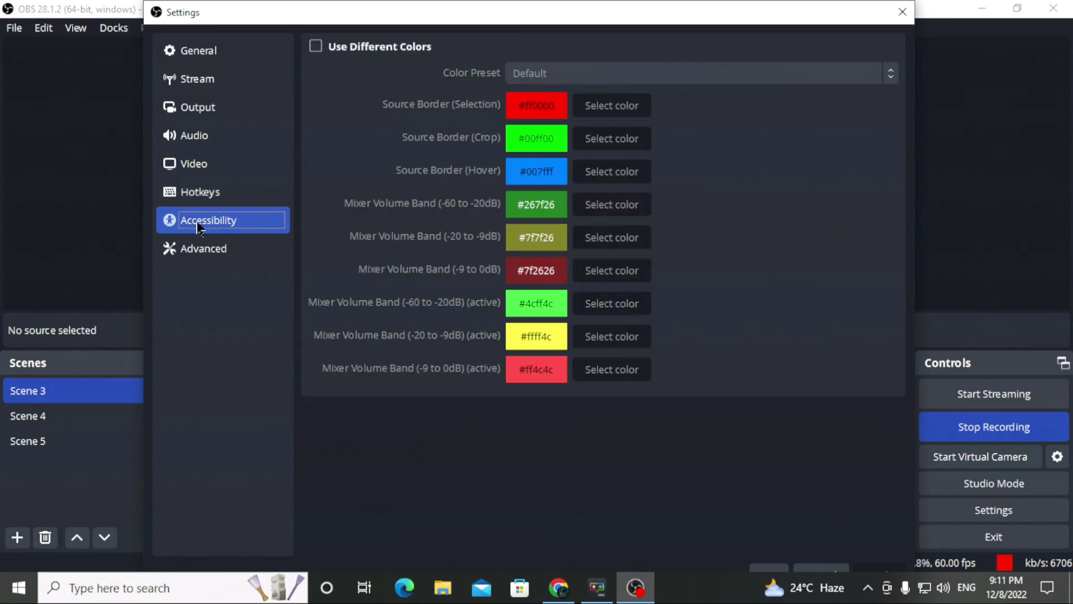
pyautogui.click(204, 250)
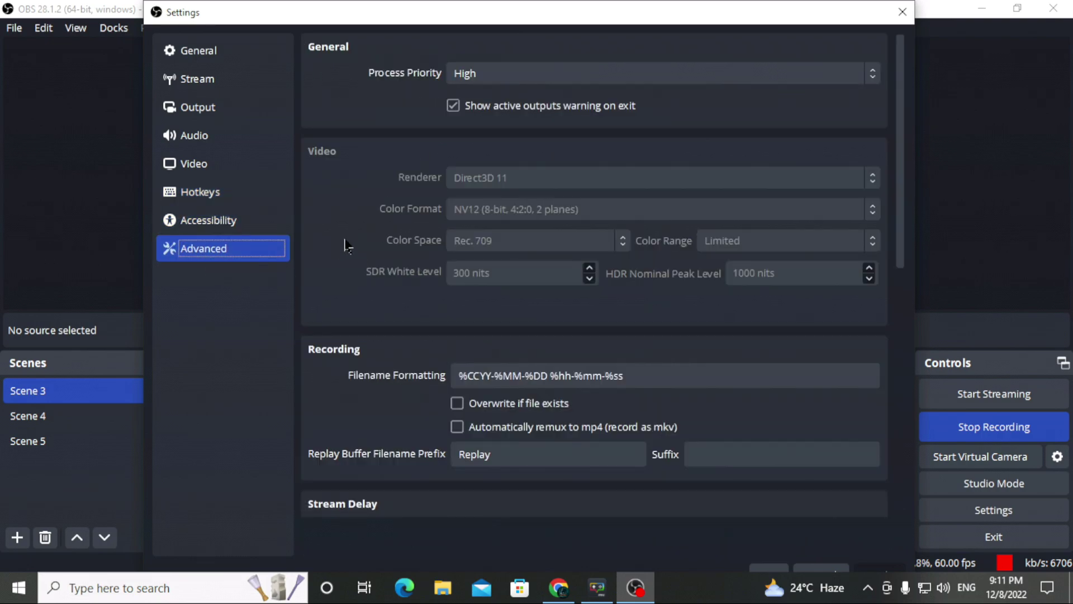
pyautogui.scroll(-2, 312, 217)
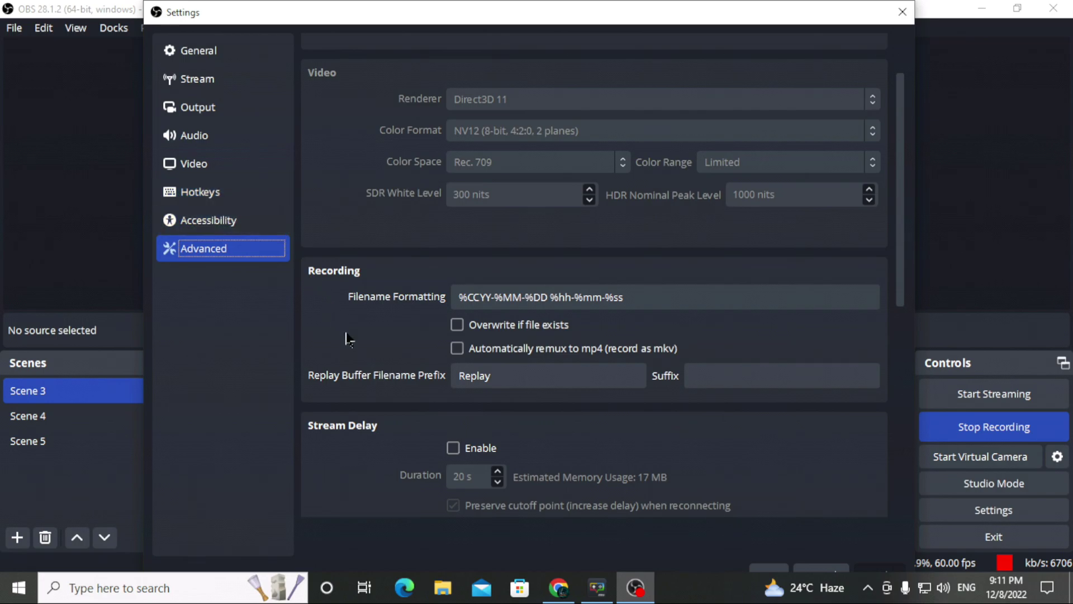
pyautogui.scroll(-10, 347, 335)
pyautogui.scroll(8, 347, 293)
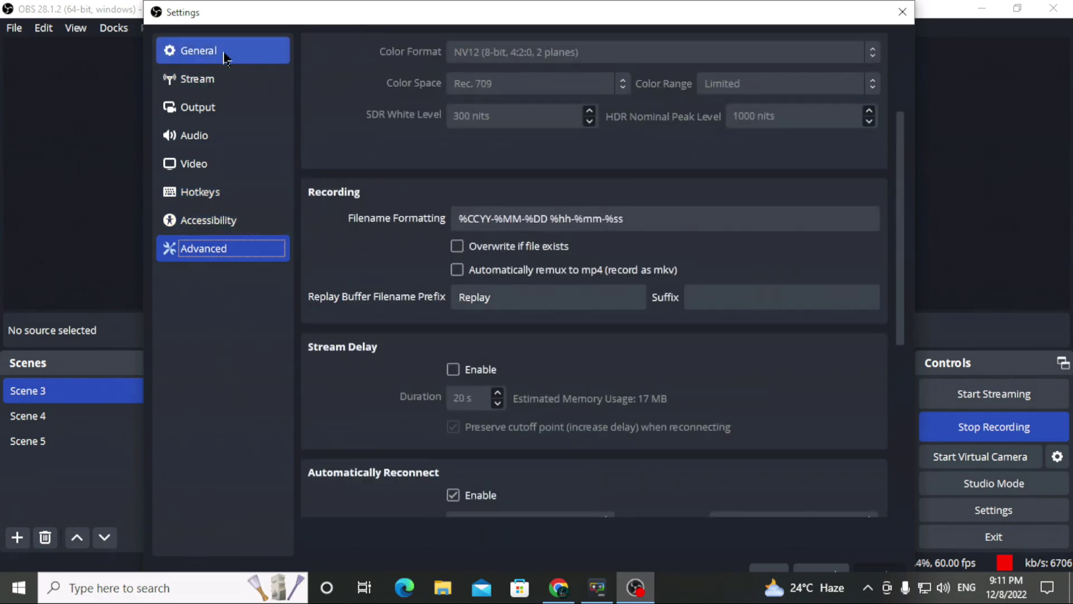
# Review the general settings and the Facebook Live stream service settings, and close the settings without changes
pyautogui.click(225, 57)
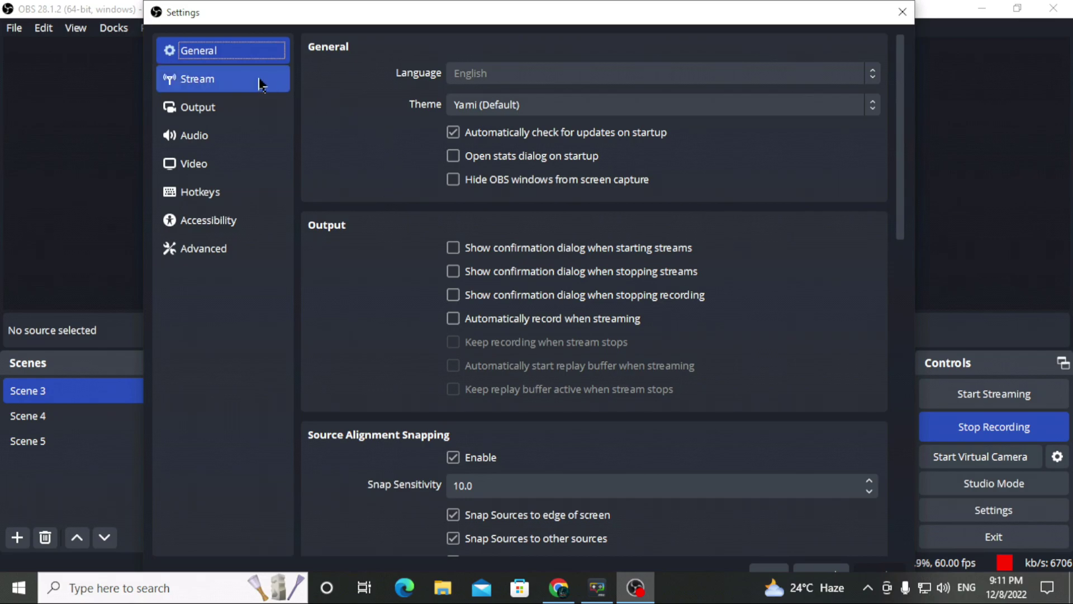
pyautogui.click(240, 79)
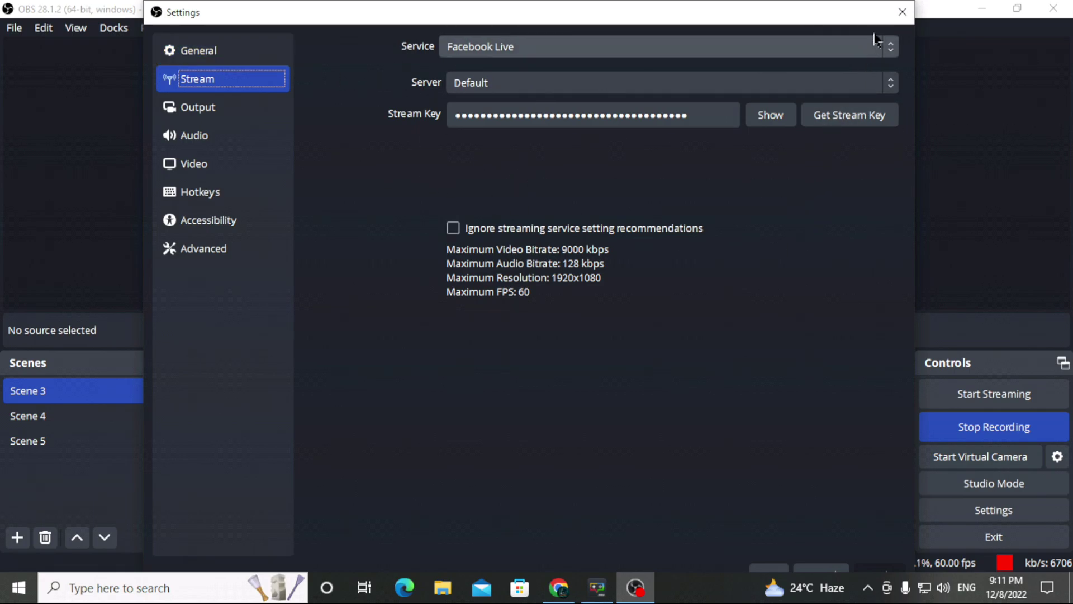
pyautogui.click(902, 12)
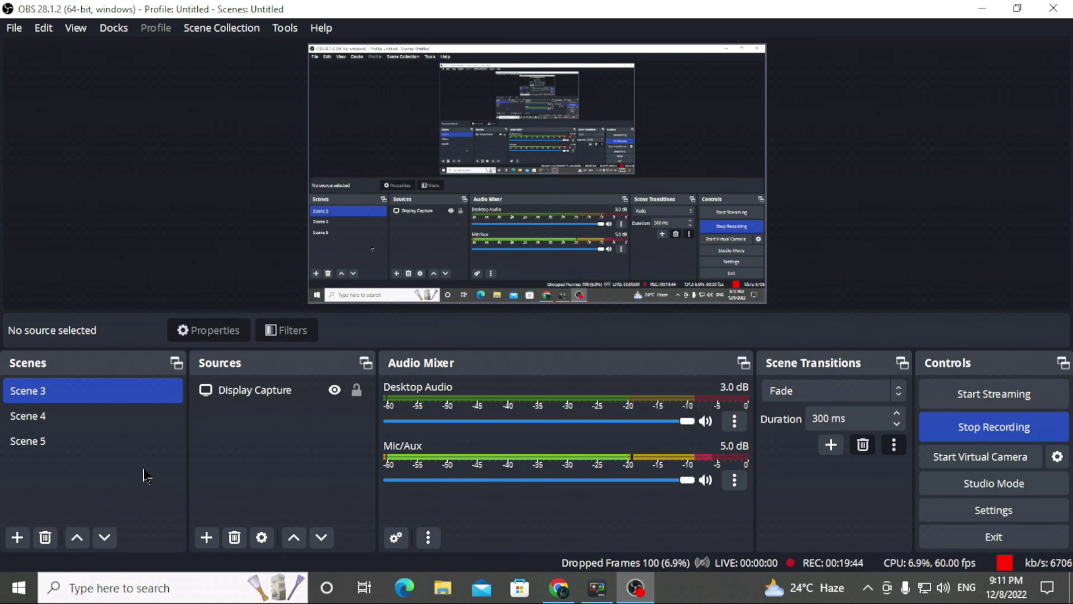
pyautogui.click(140, 447)
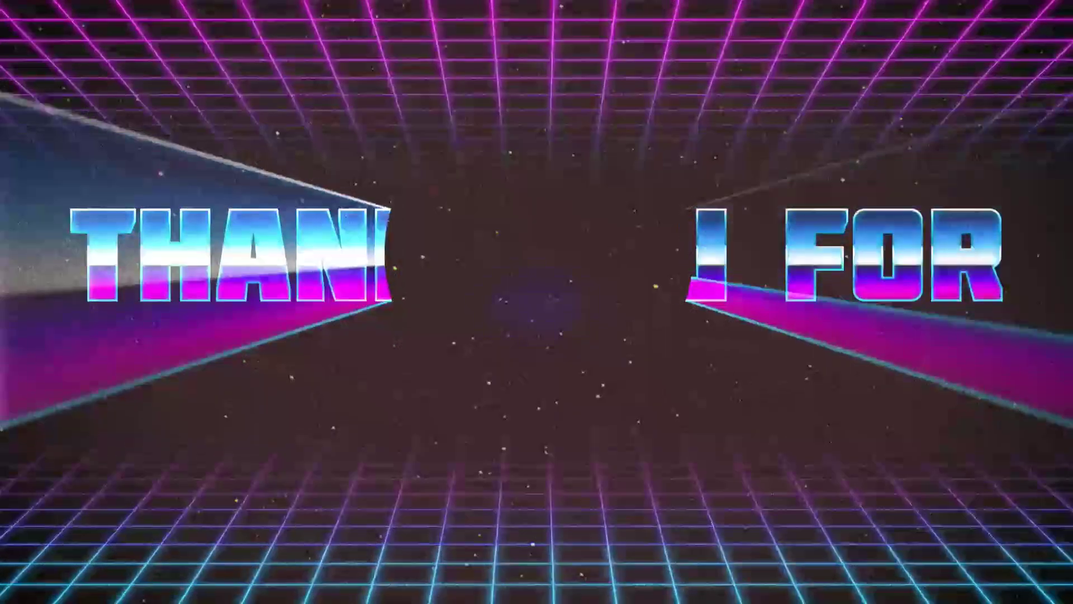